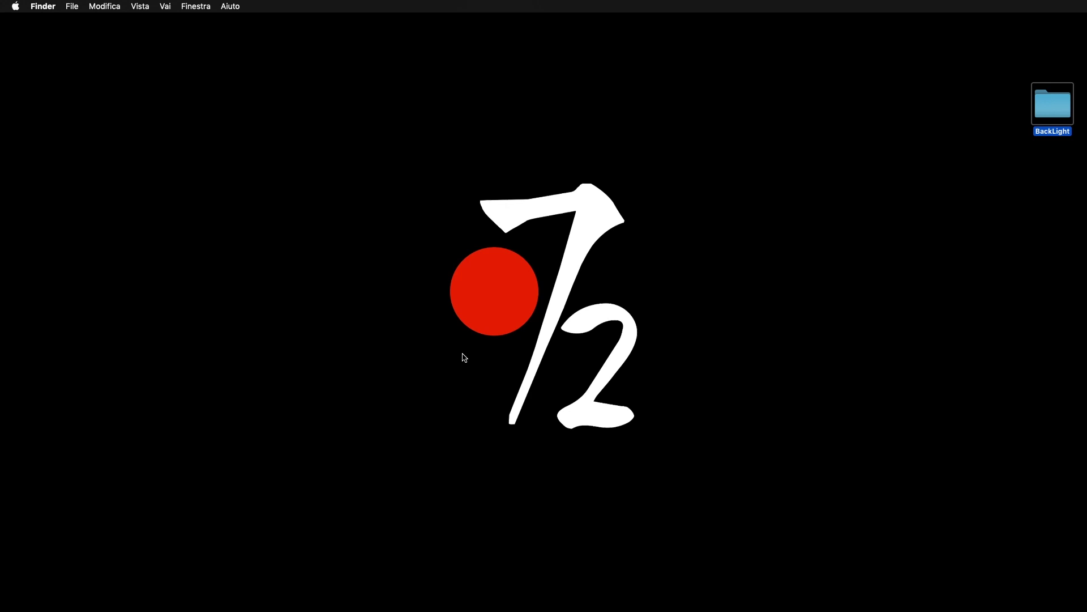
- Open the BackLight folder, mount BackLightInstaller.dmg and launch the BackLightInstaller app
click(542, 266)
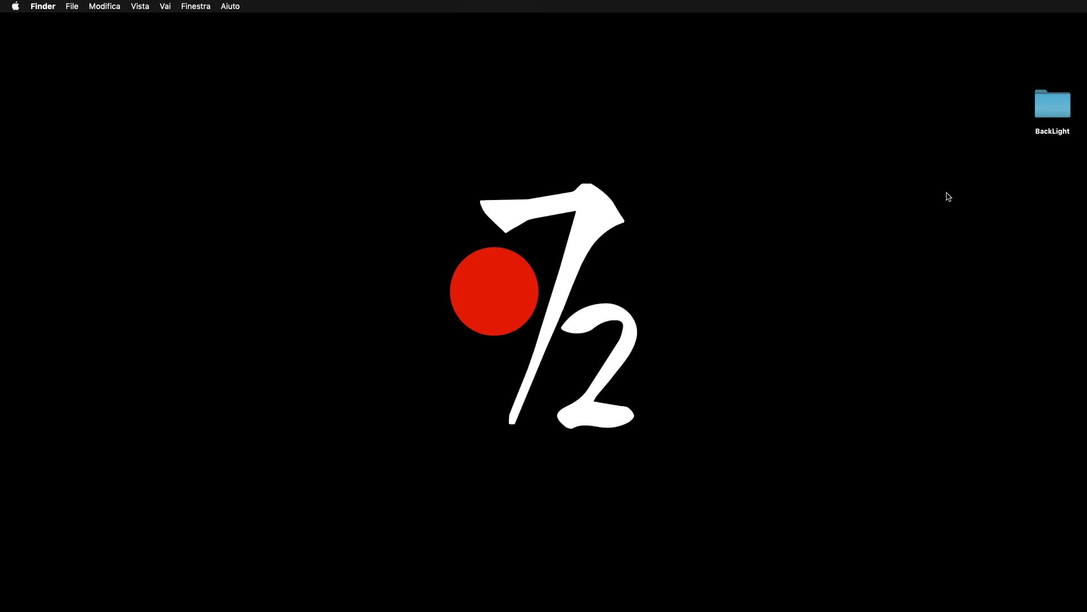
double_click(1049, 106)
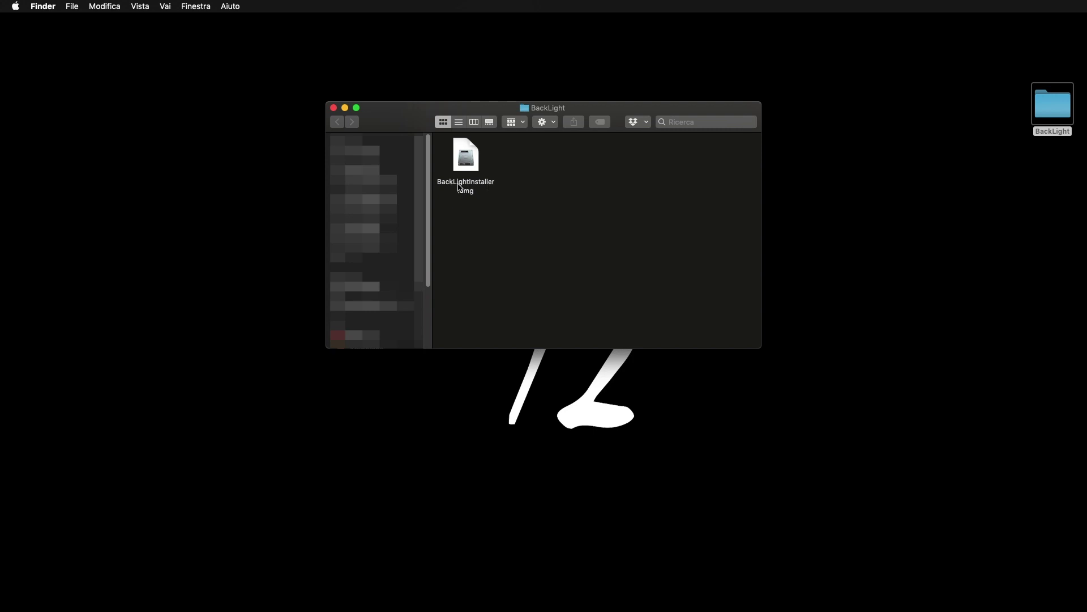
click(469, 164)
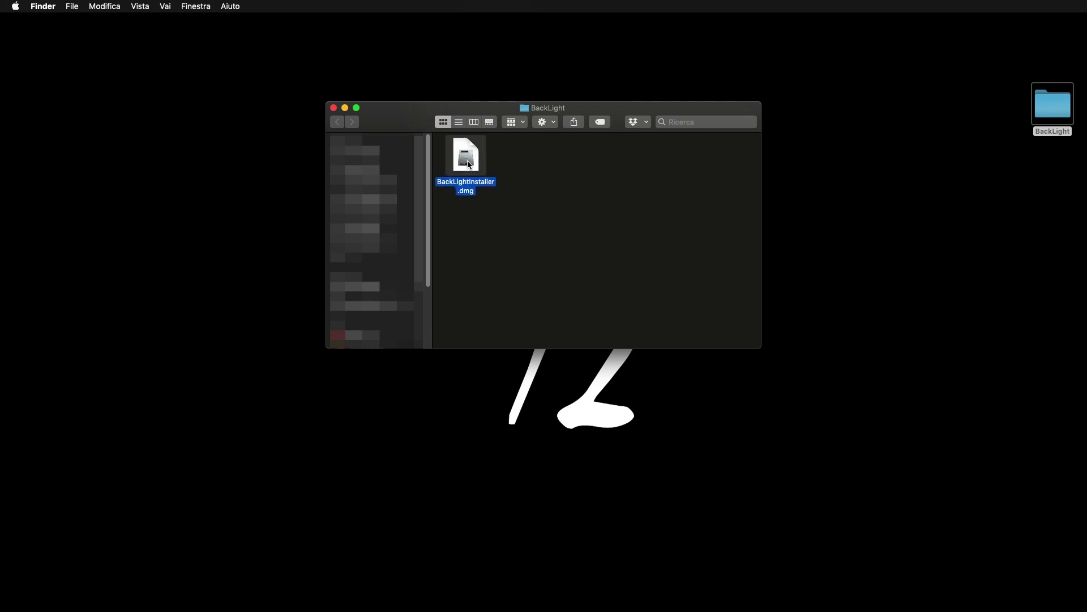
double_click(469, 164)
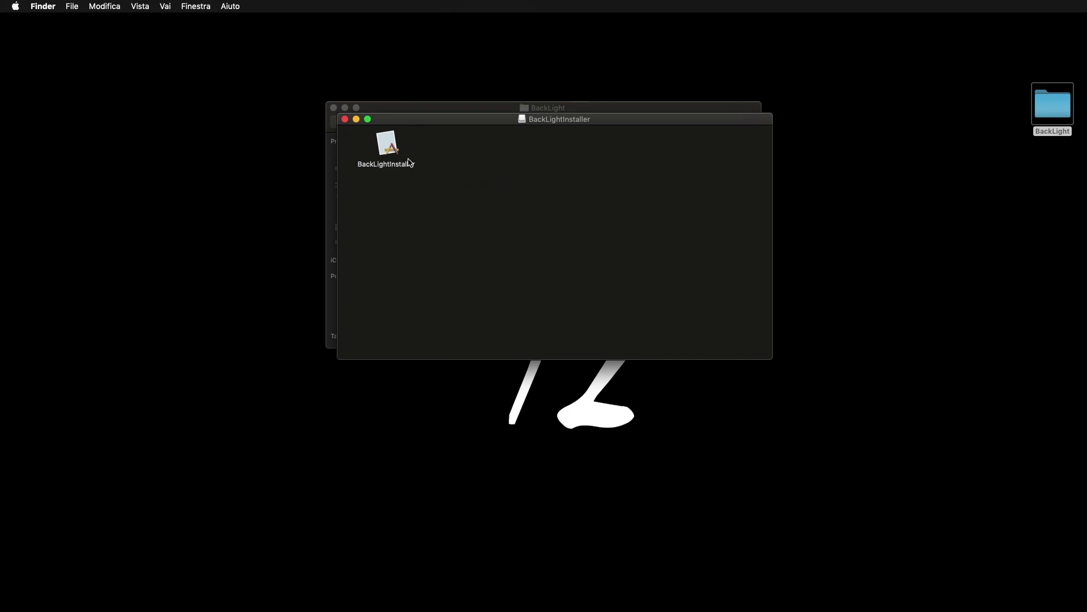
click(396, 151)
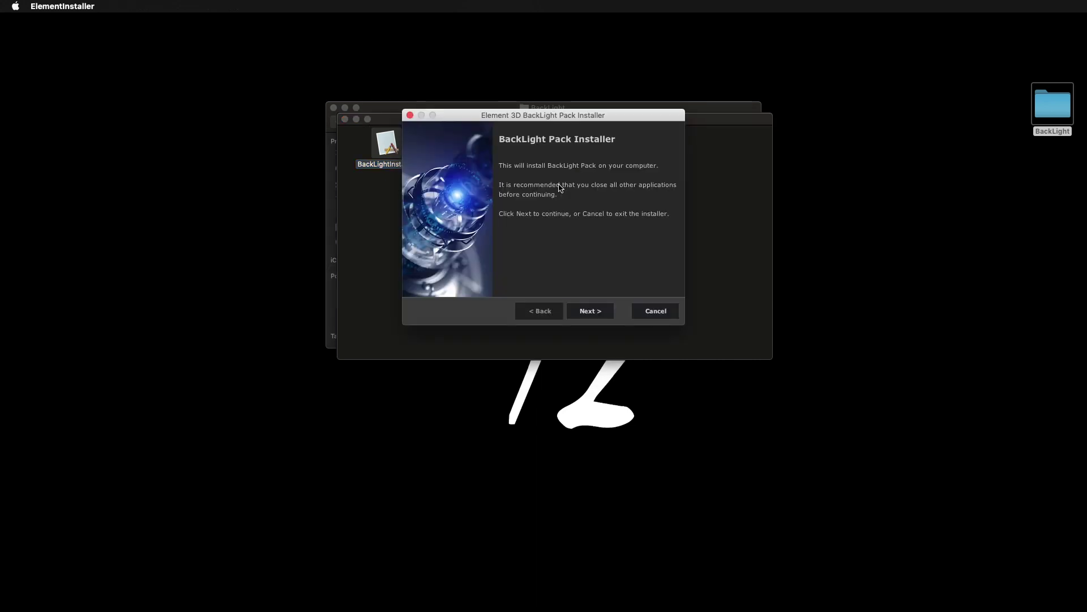
- Accept the license, install the BackLight Pack, and close the installer
click(600, 311)
click(602, 311)
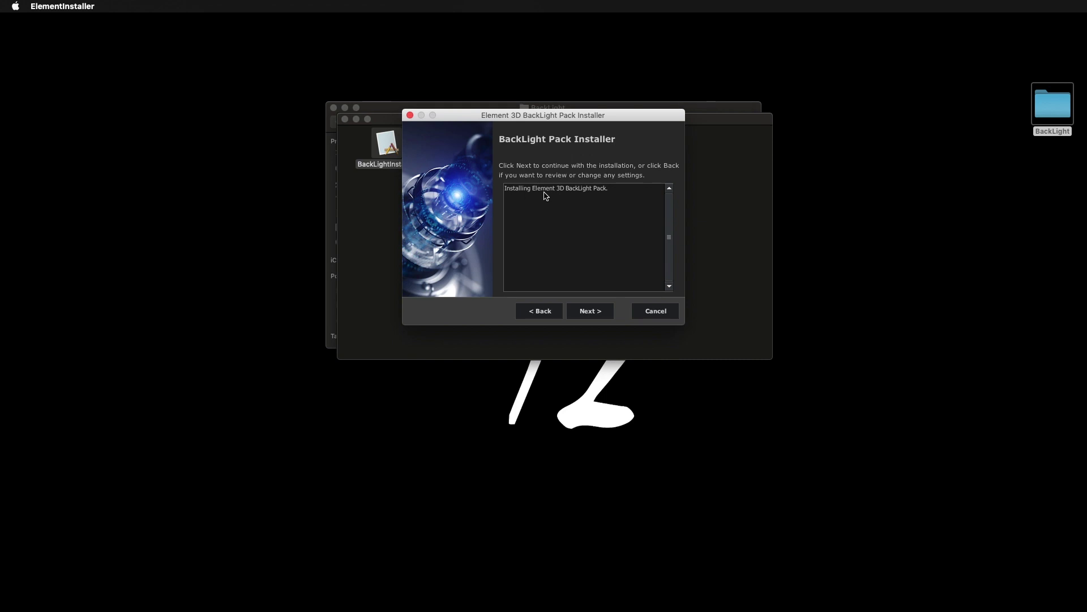
click(596, 315)
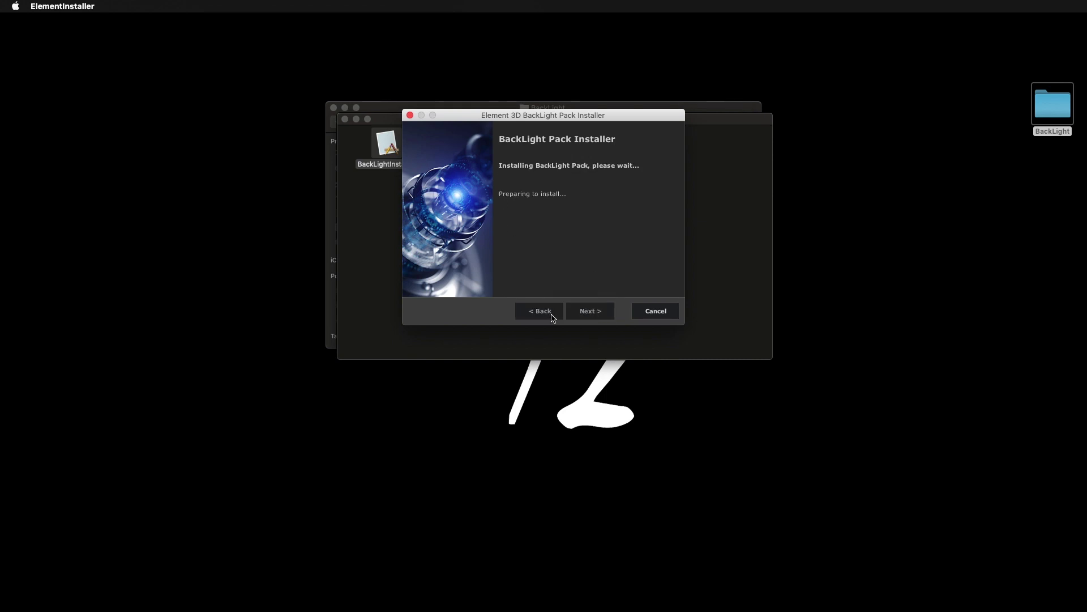
click(651, 311)
click(497, 219)
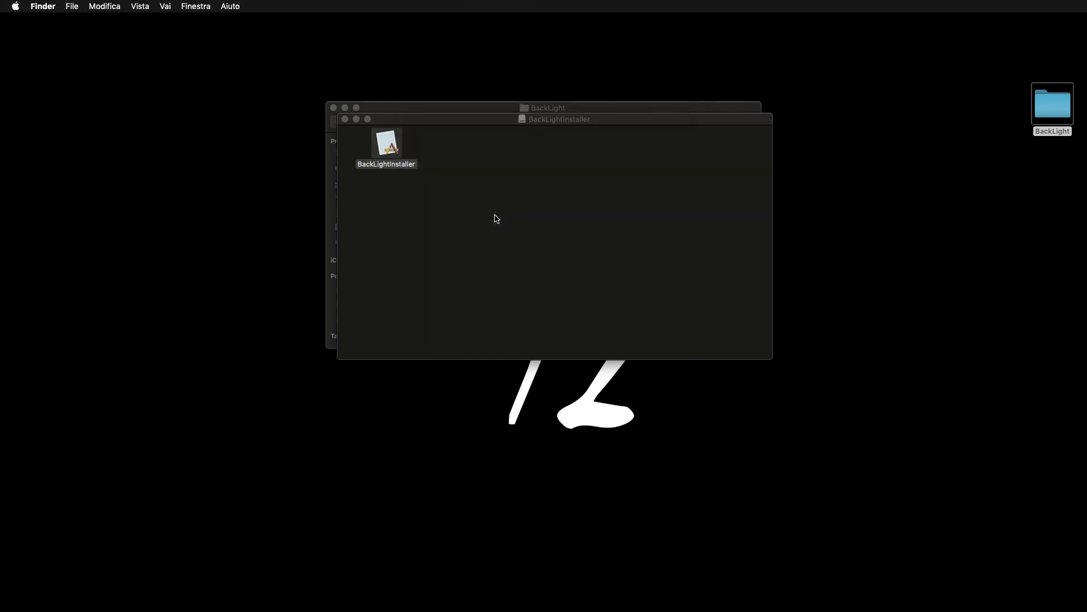
- Close the Finder windows and open Element 3D's Scene Setup for the solid layer
click(344, 119)
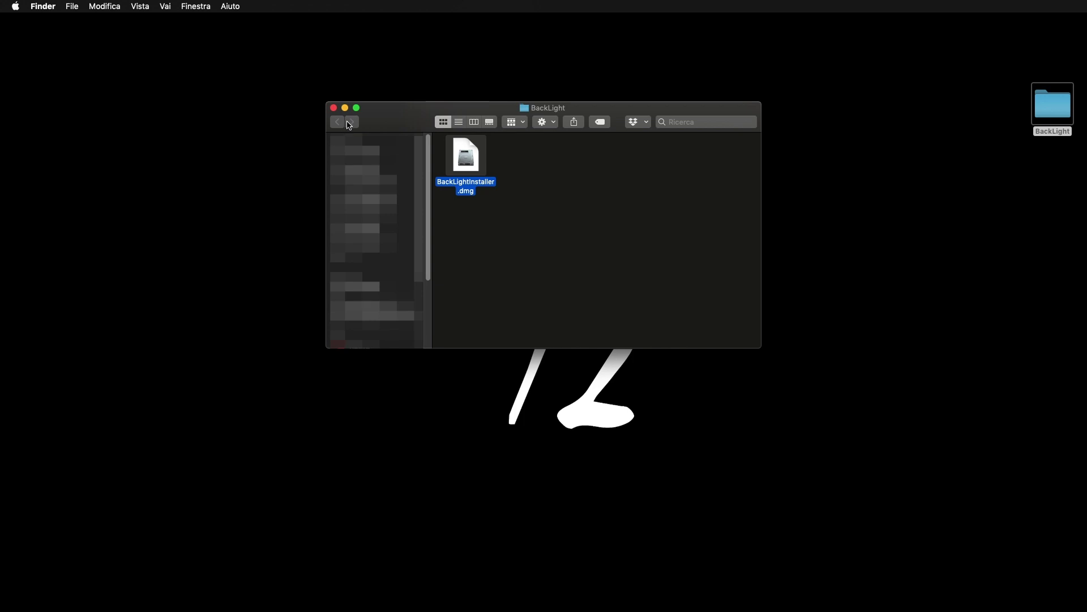
click(334, 108)
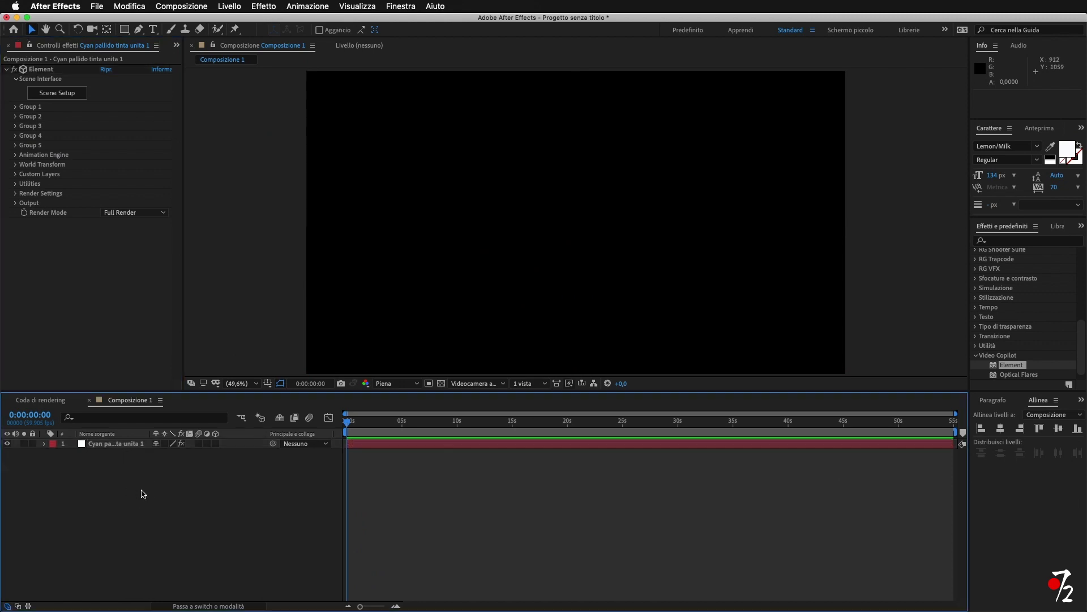
click(143, 494)
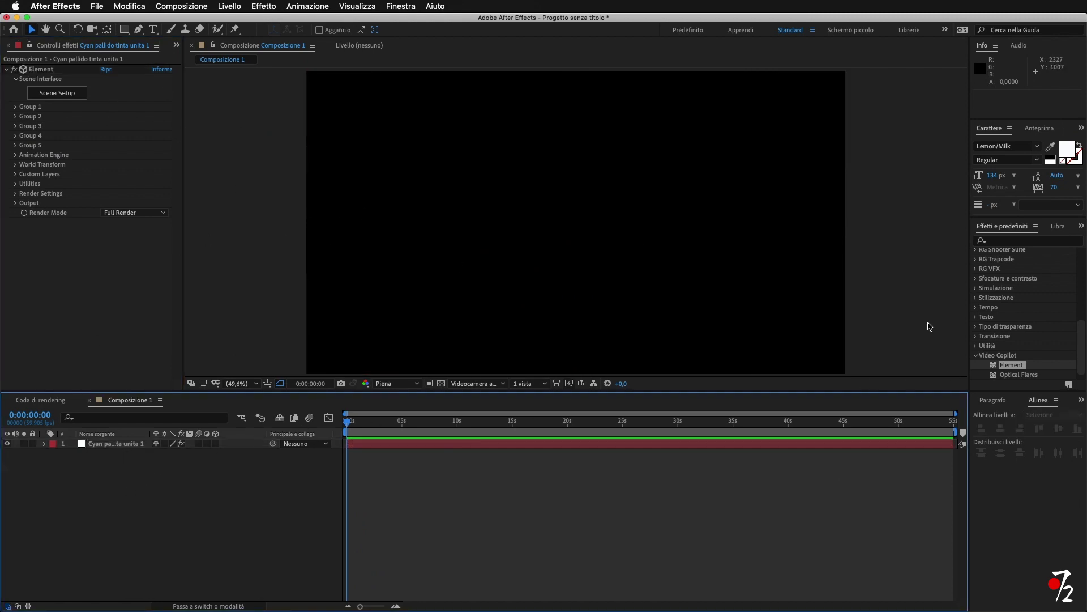
click(61, 94)
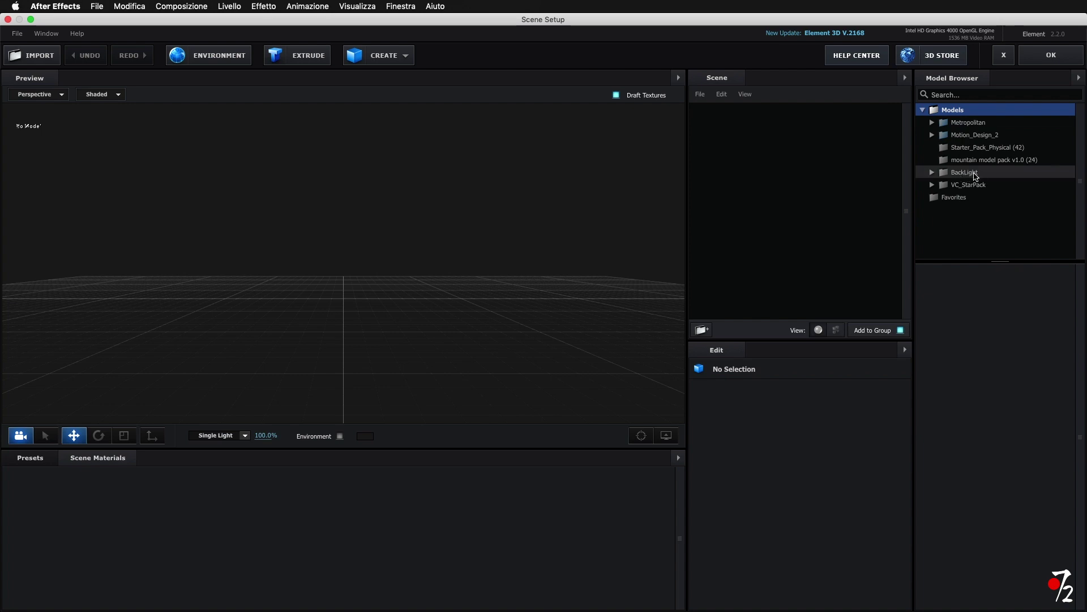
- Expand the BackLight model folder and browse the Single_Lights_2K models
double_click(970, 177)
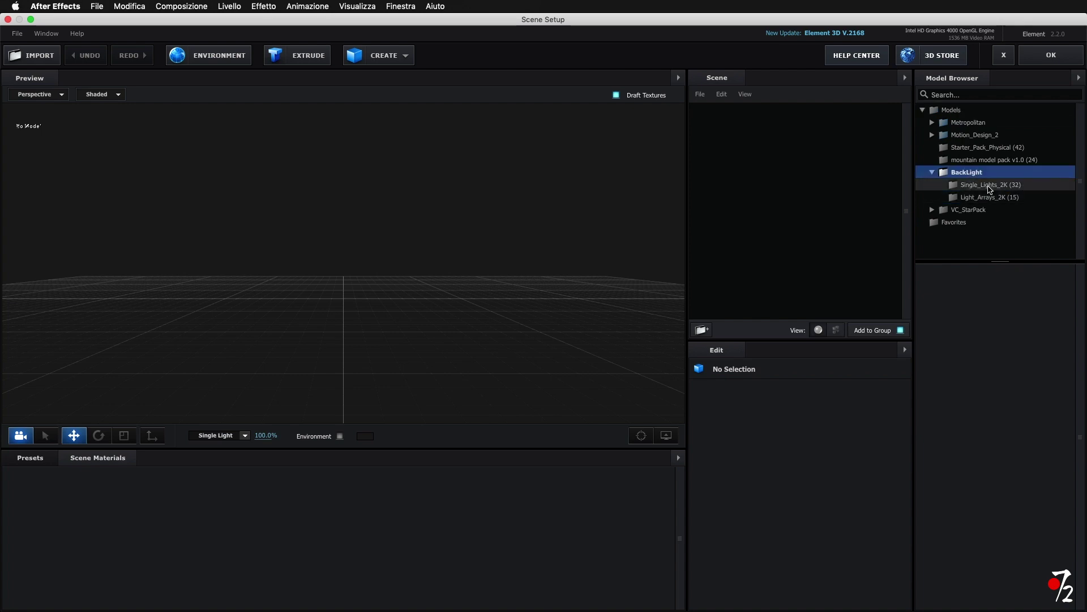
click(989, 187)
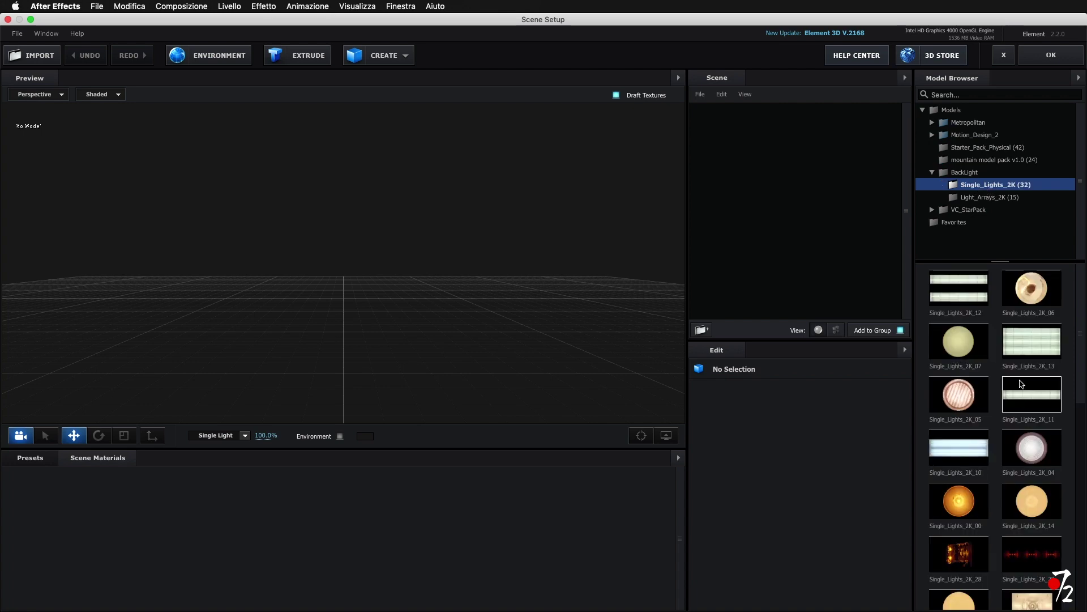
scroll(1019, 378, down, 5)
scroll(1008, 397, down, 4)
scroll(992, 431, down, 2)
scroll(976, 453, down, 1)
- Try Single_Lights_2K_27 in the scene, remove it, and show the Light_Arrays_2K models
drag(977, 454, 325, 311)
drag(487, 255, 489, 334)
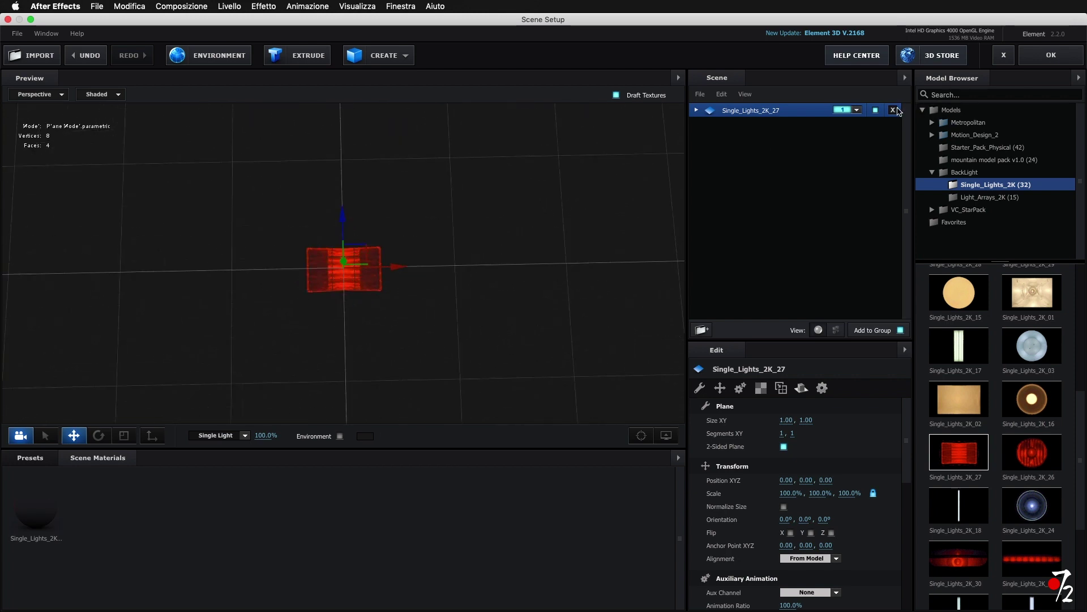
click(893, 110)
click(1006, 197)
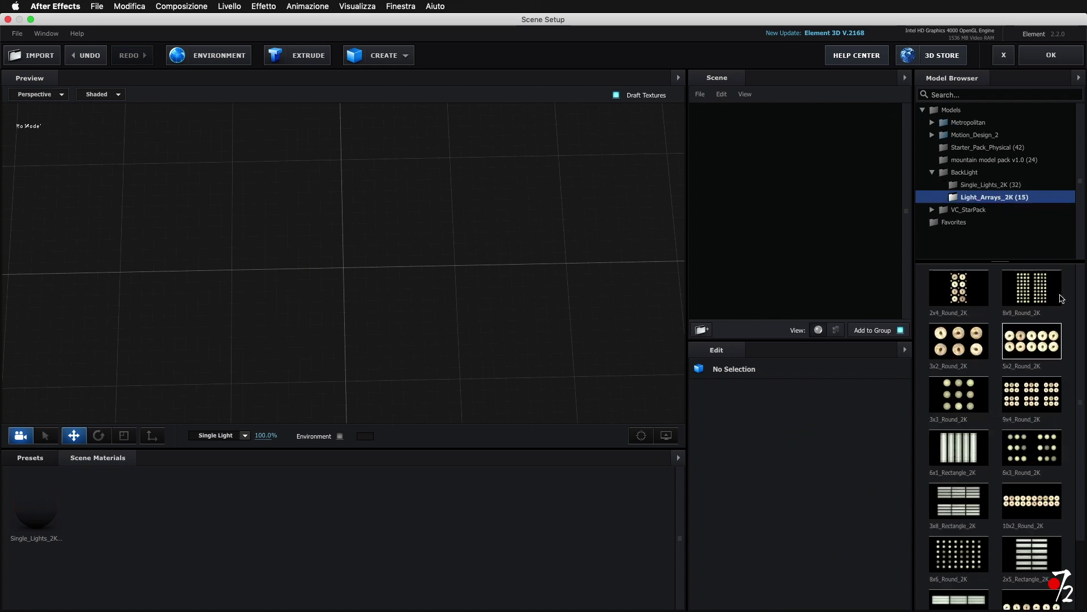
- Add the 3x2_Round_2K light array, orient it to 270° on X, and apply the scene
mouse_move(959, 342)
mouse_down()
mouse_move(526, 310)
mouse_move(498, 198)
mouse_up()
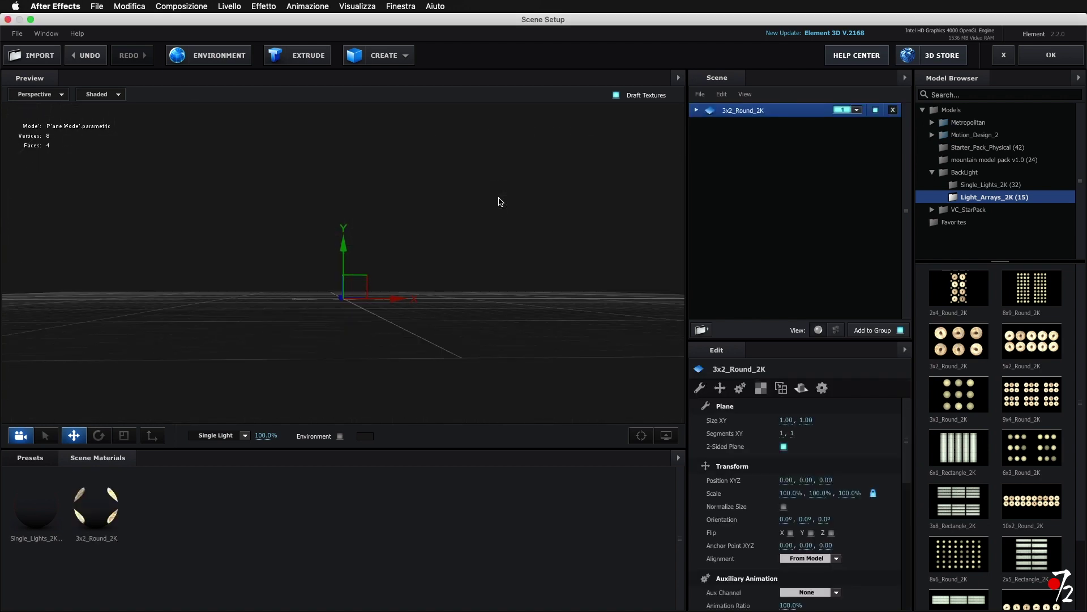
drag(407, 279, 381, 297)
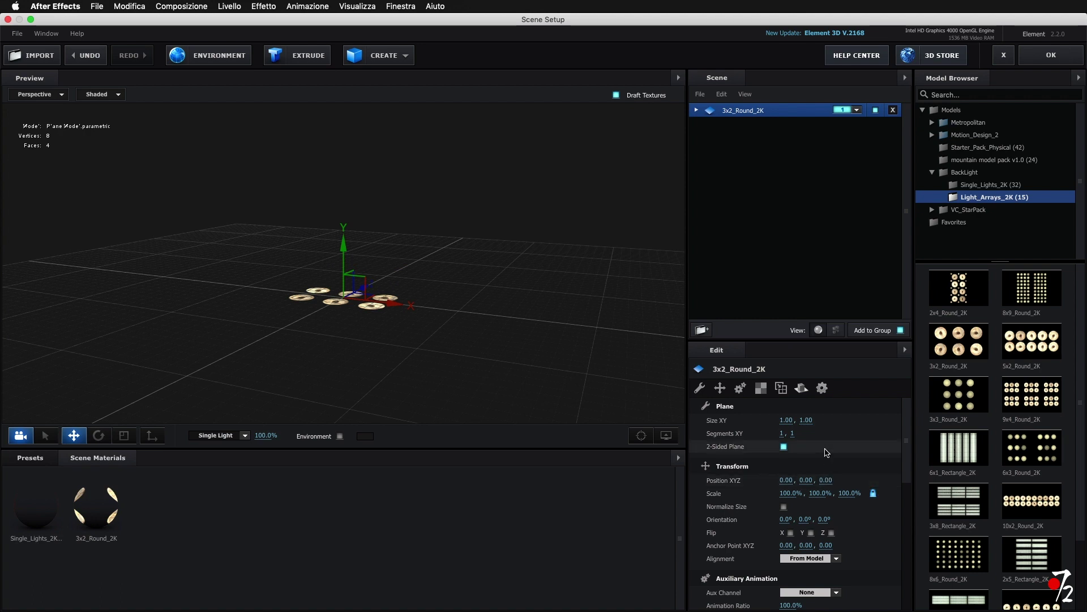
click(98, 435)
mouse_move(326, 262)
mouse_down()
mouse_move(317, 371)
mouse_move(315, 348)
mouse_up()
click(789, 519)
text(270)
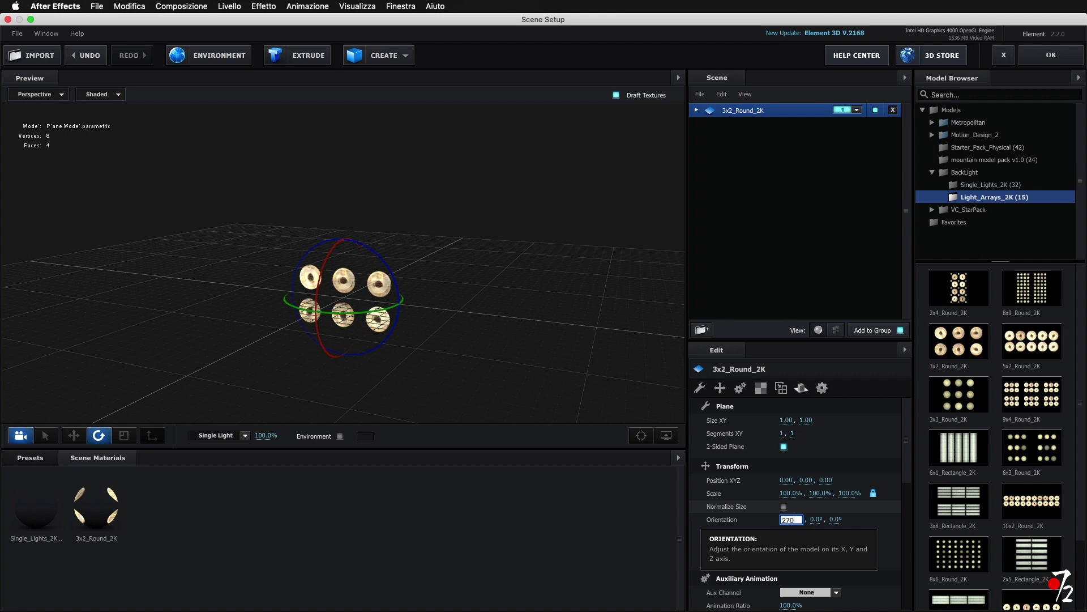
key(Return)
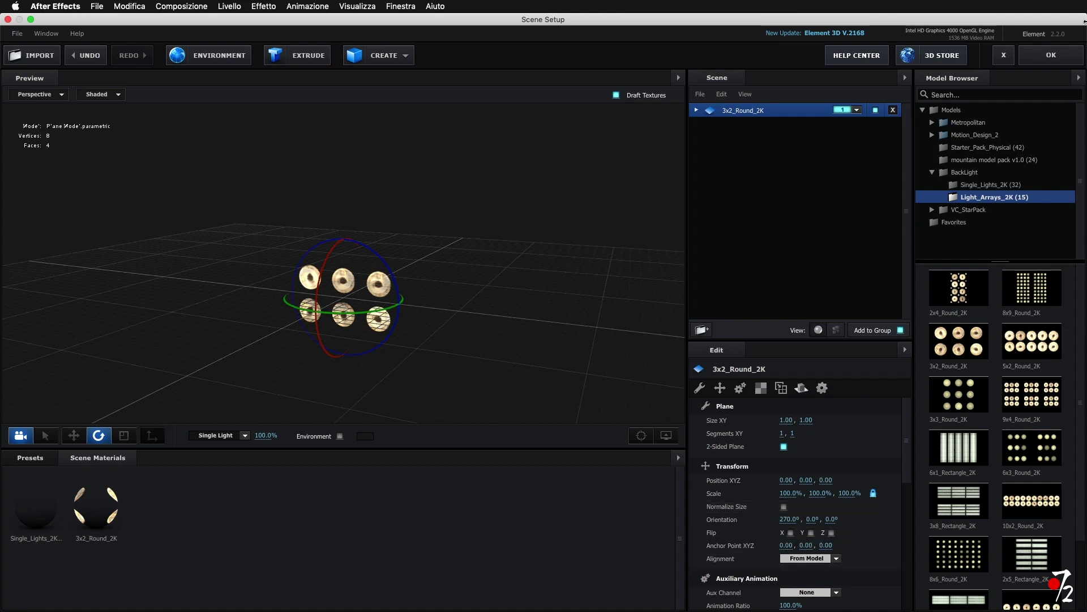
click(1055, 59)
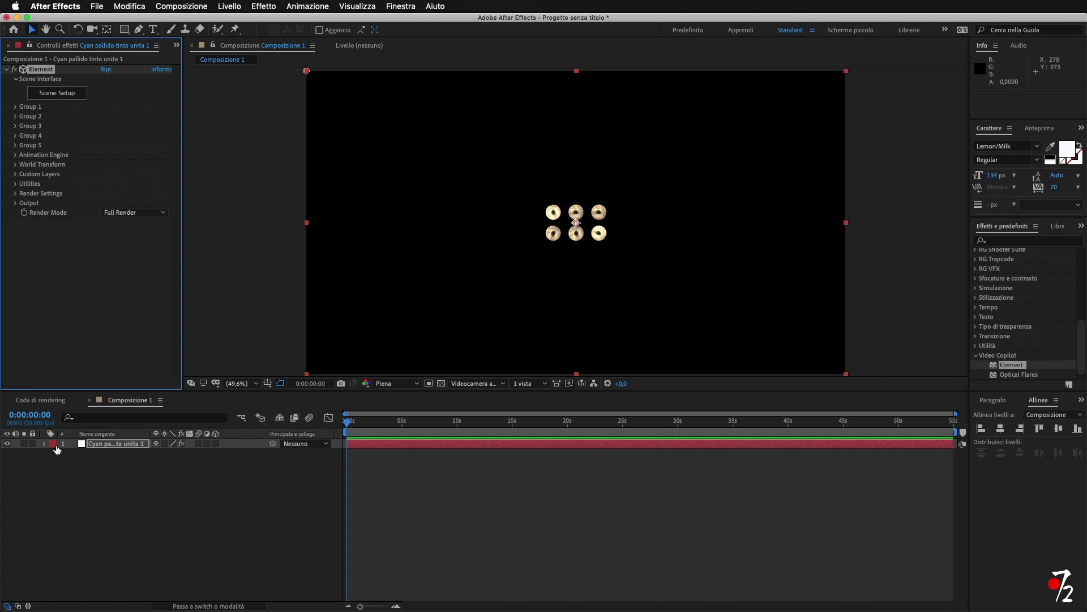
- Add a new camera layer, Videocamera 1, with default settings
click(234, 8)
mouse_move(245, 21)
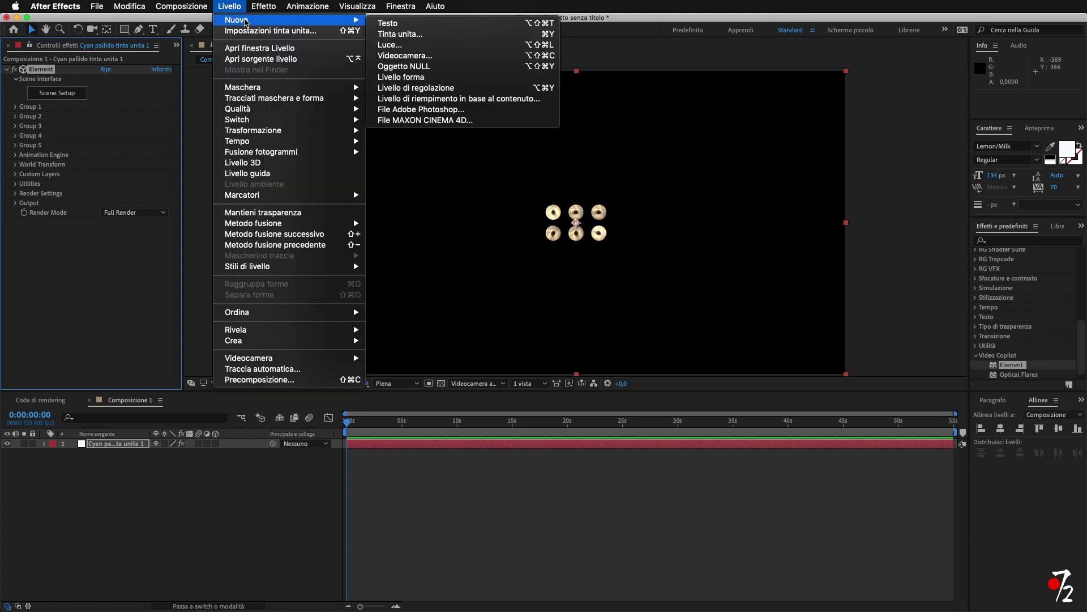
click(440, 55)
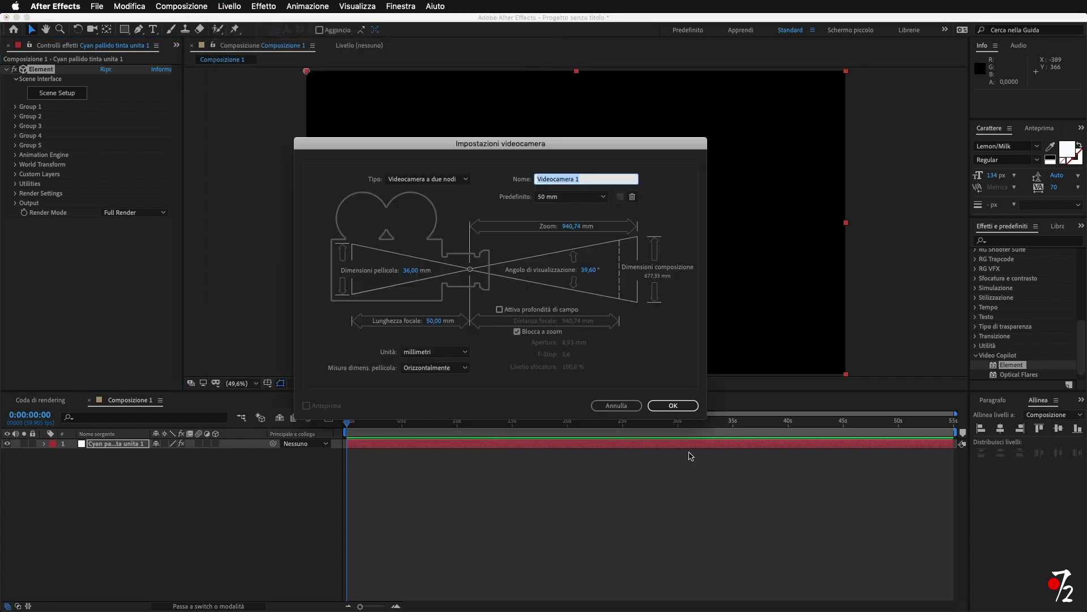
click(680, 406)
- Dolly the camera closer and orbit it to view the lights at an angle
click(92, 29)
drag(491, 279, 517, 109)
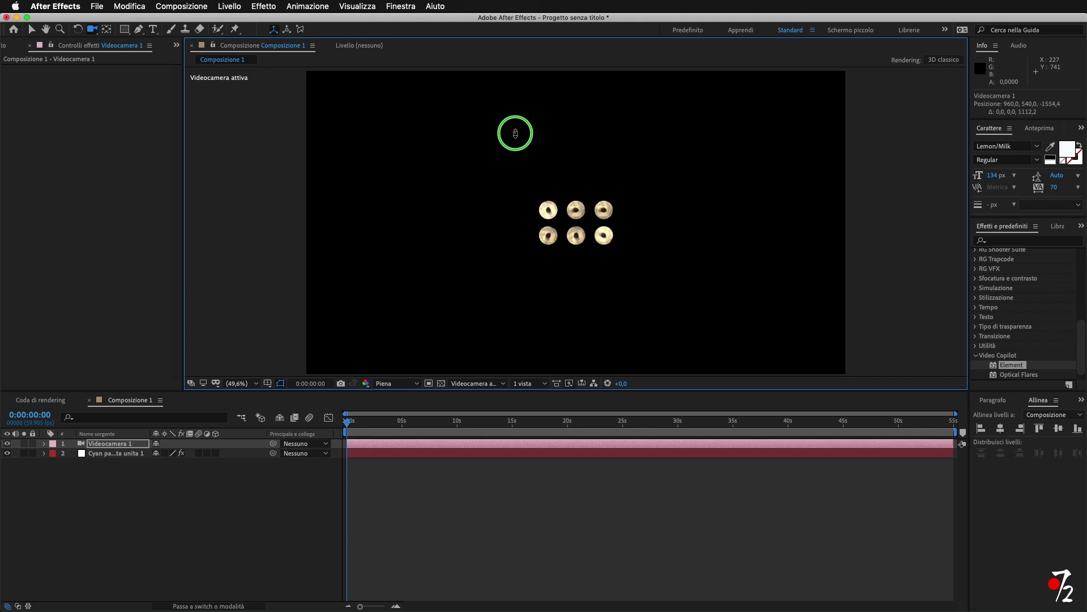
drag(575, 252, 581, 263)
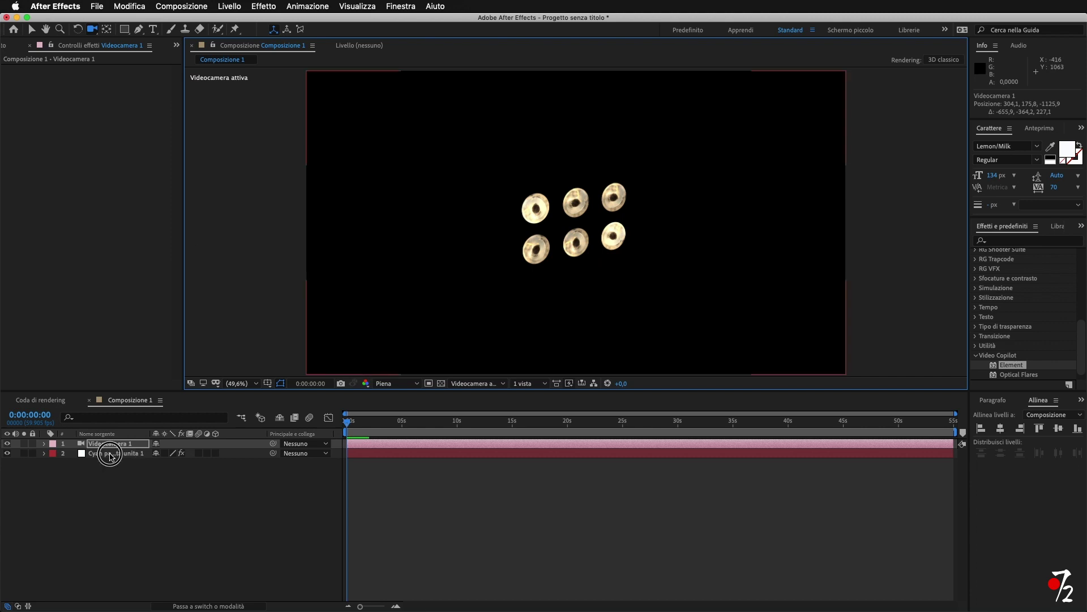
click(108, 454)
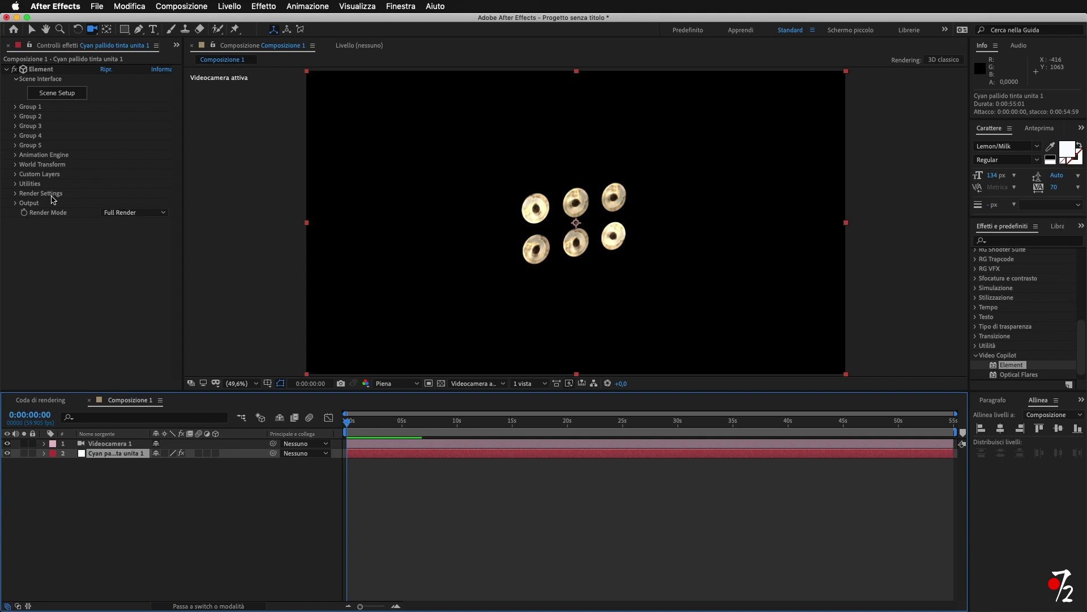
- Enable Element's glow and raise its intensity to 7,7
click(16, 194)
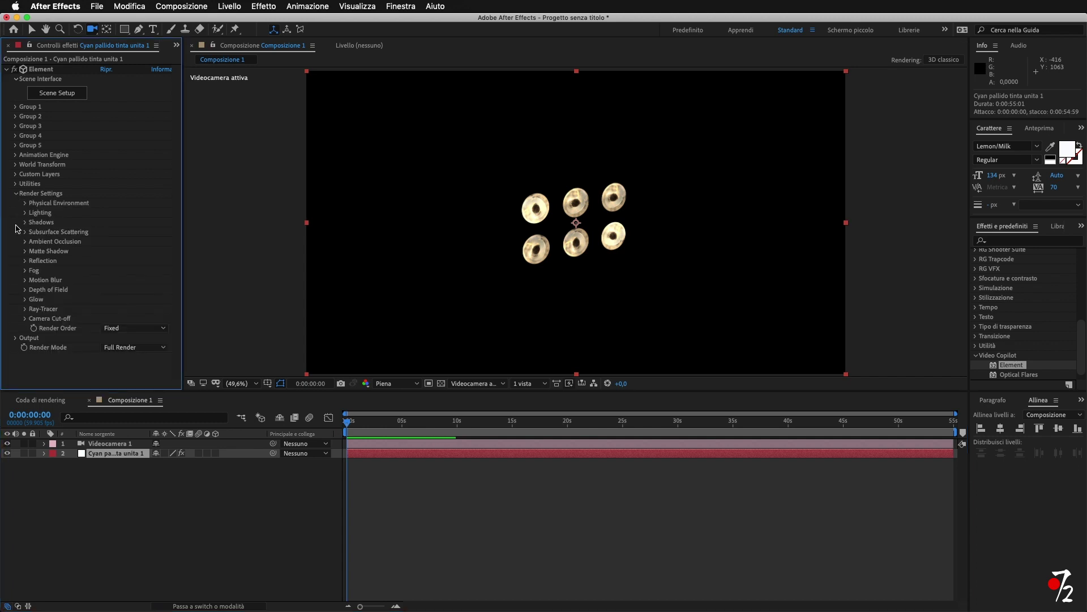
click(25, 299)
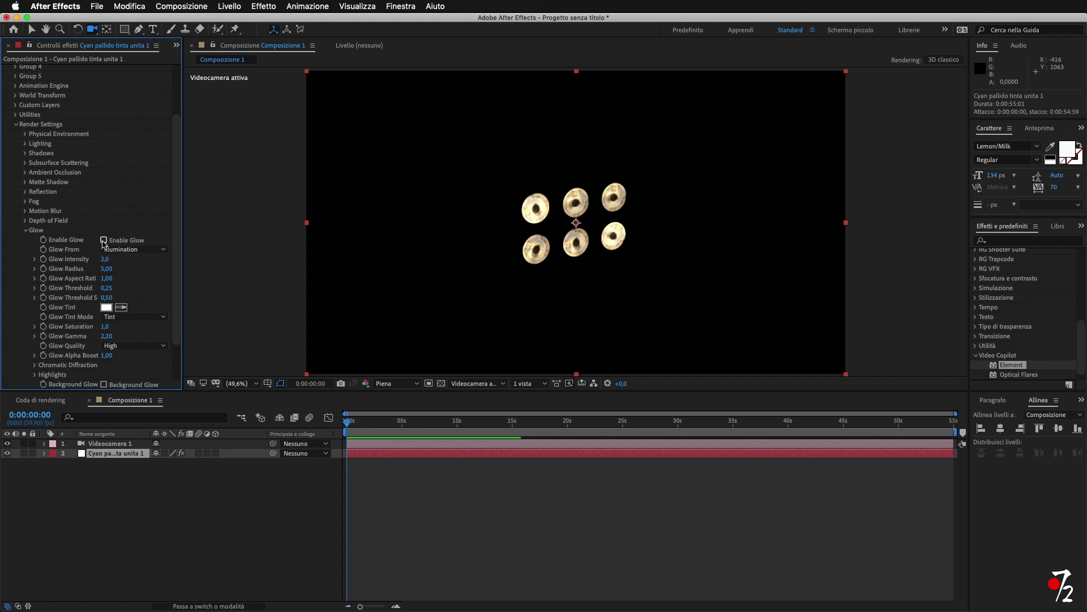
click(104, 241)
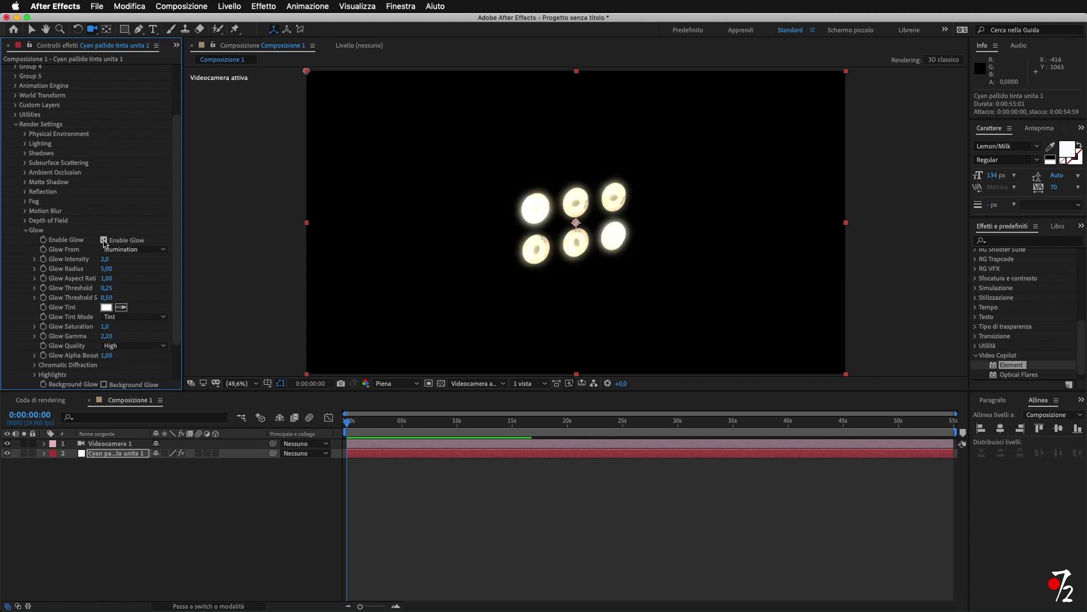
mouse_move(104, 259)
mouse_down()
mouse_move(160, 260)
mouse_move(76, 264)
mouse_up()
- Tint the glow blue and raise the glow threshold to 0,60
click(107, 309)
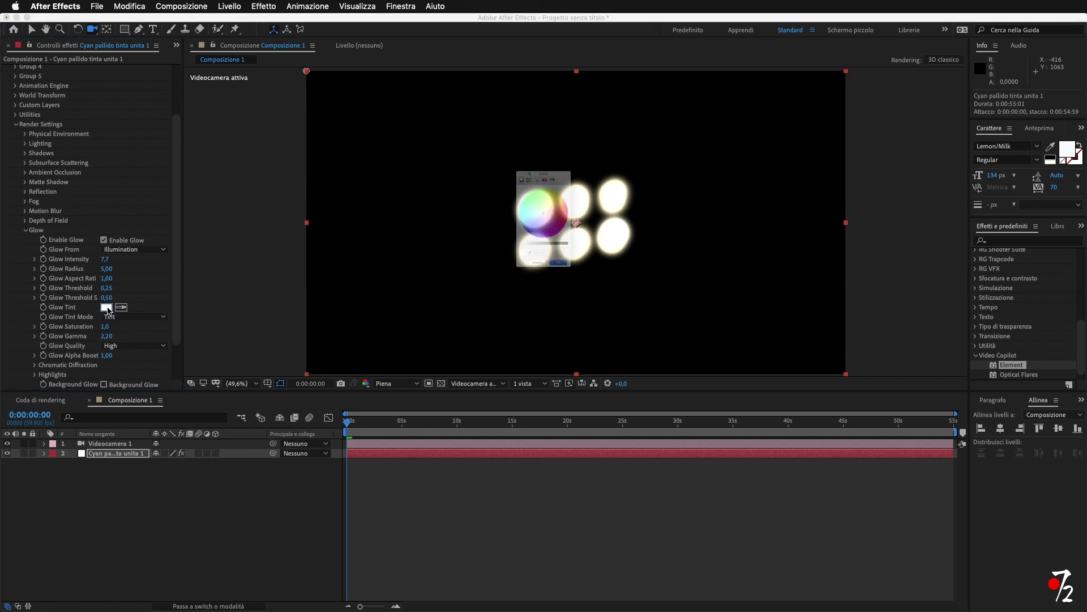
click(521, 251)
click(593, 326)
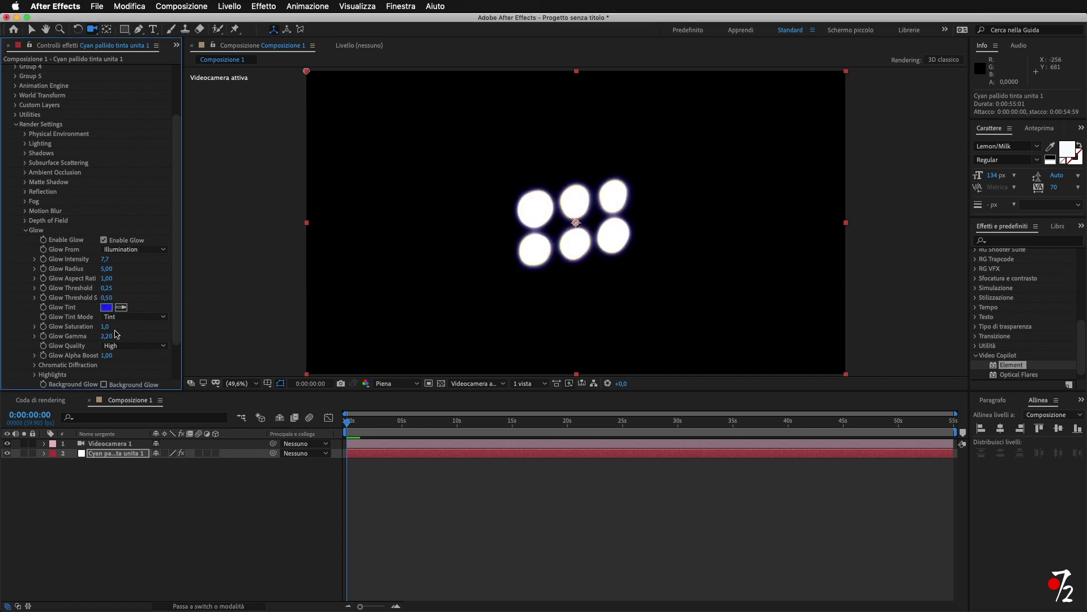
drag(107, 289, 127, 288)
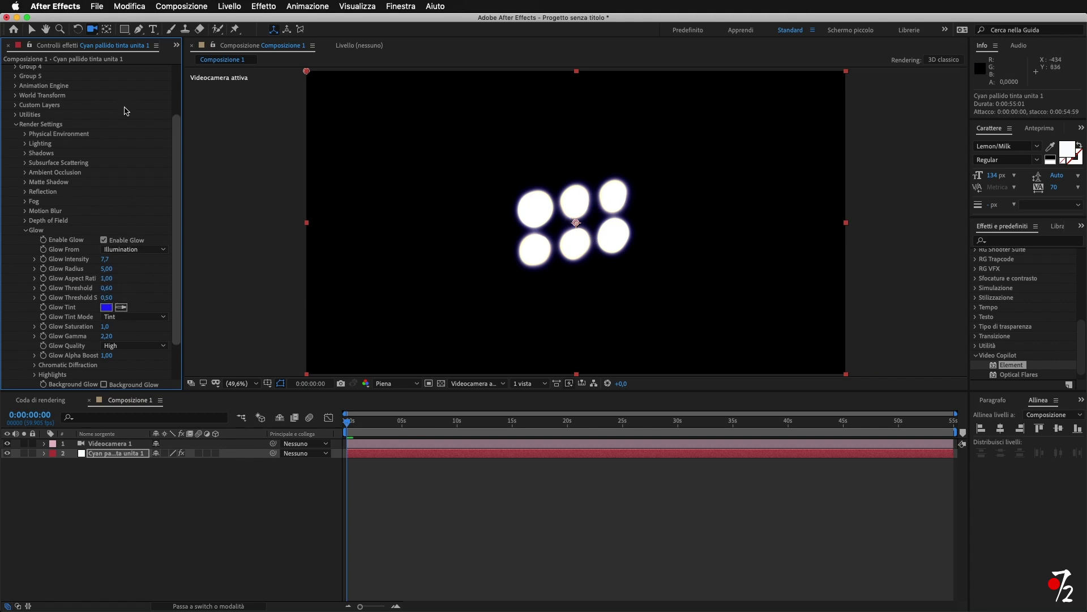
scroll(125, 146, up, 5)
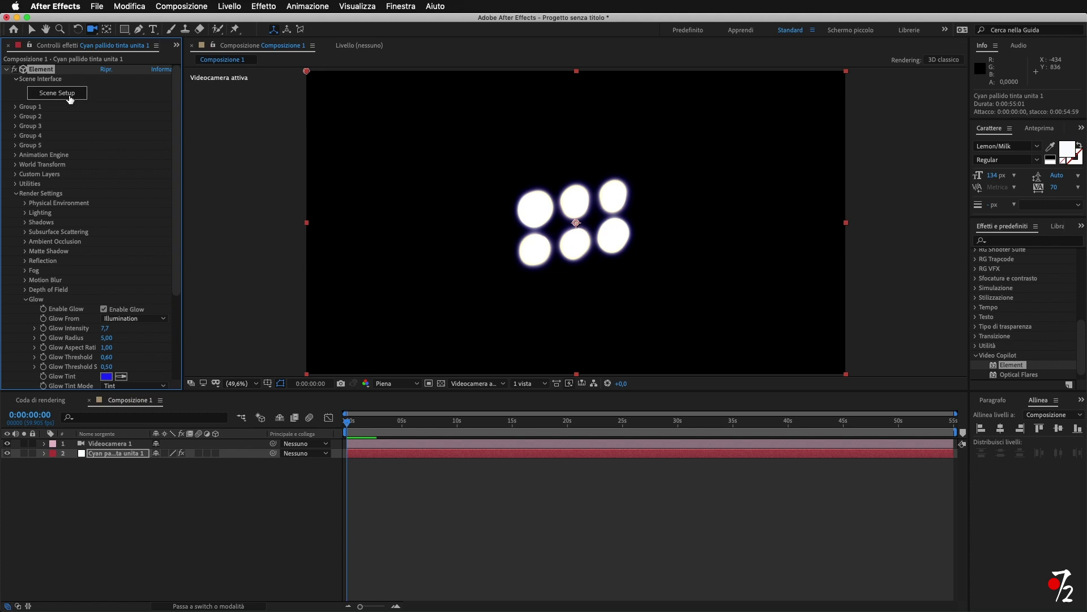
click(70, 99)
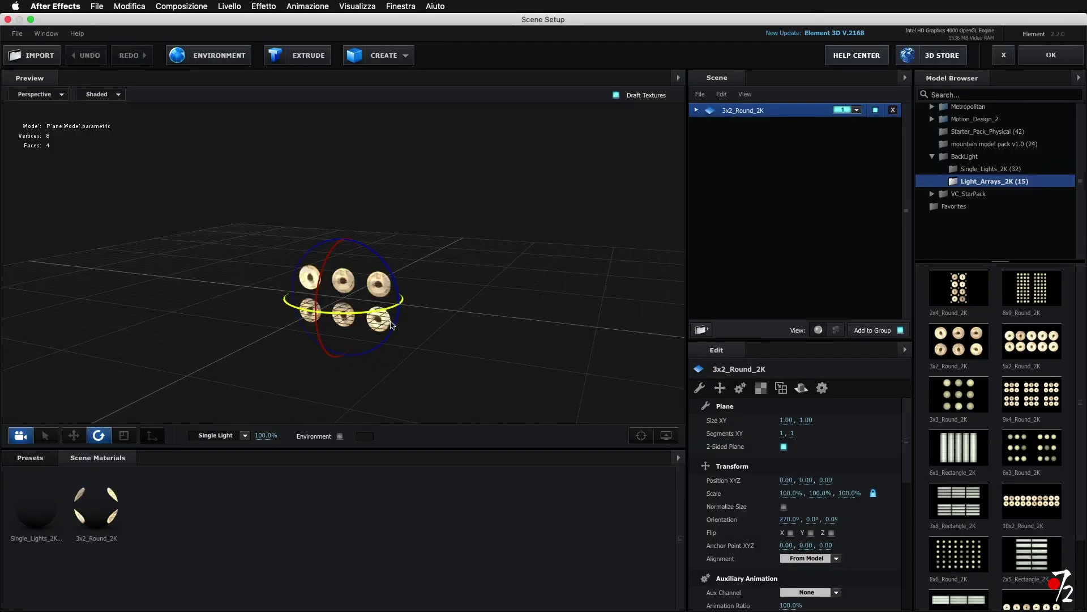
- Add a Plane primitive model to the Element scene
drag(570, 225, 578, 291)
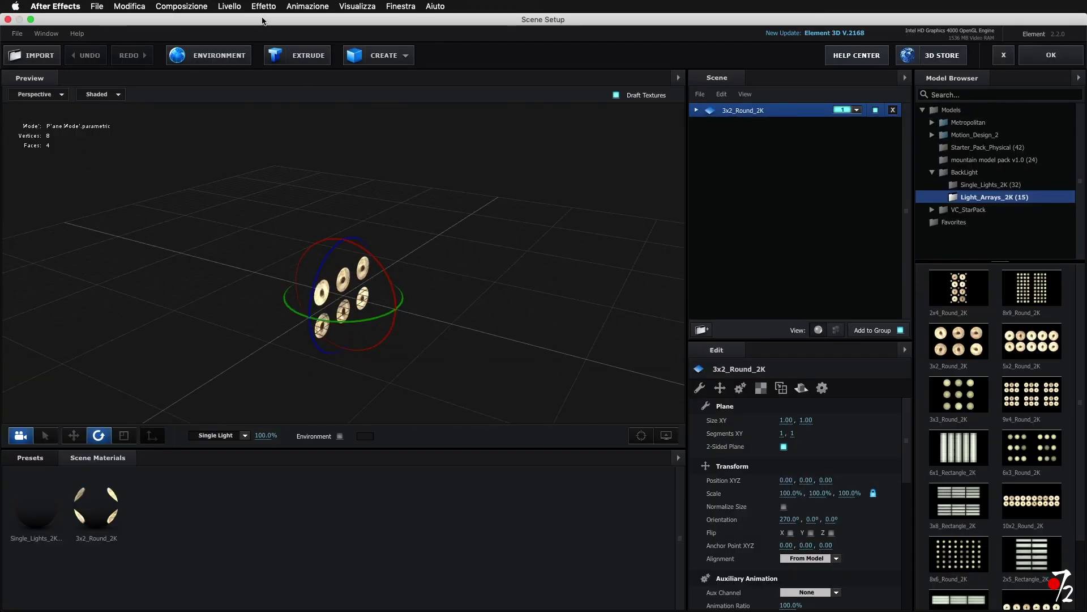
click(394, 56)
click(530, 82)
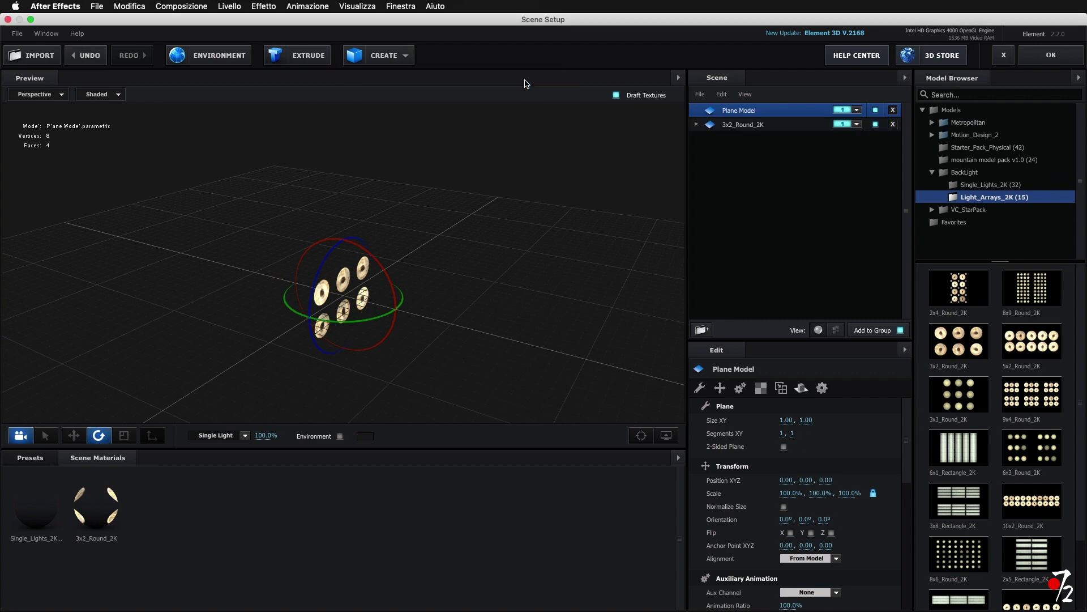
drag(541, 312, 469, 250)
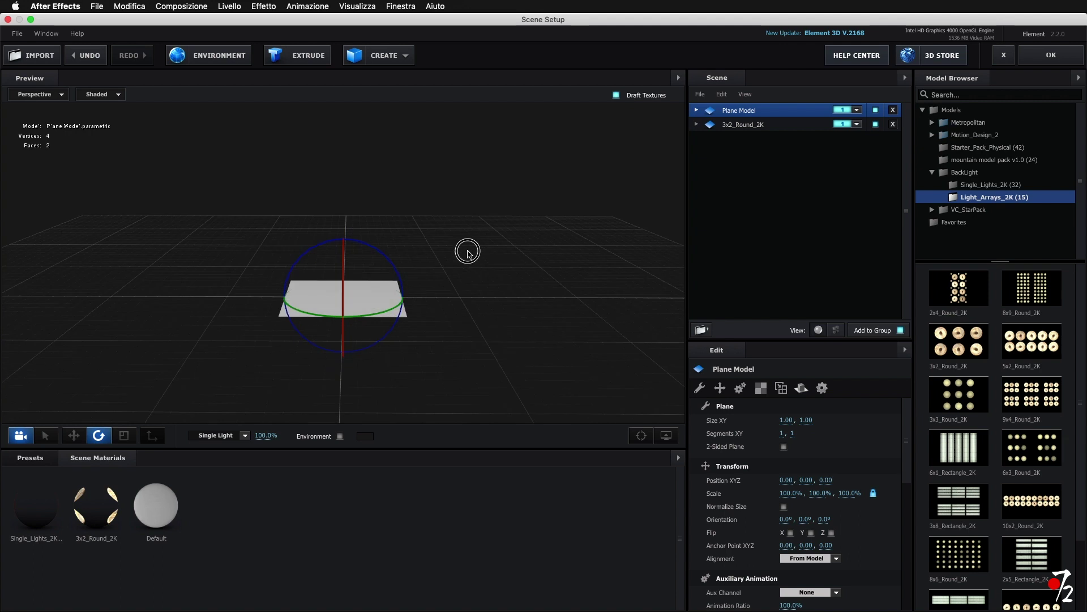
- Create a Group Folder and move the 3x2_Round_2K array and Plane Model into it
drag(747, 114, 758, 128)
right_click(775, 174)
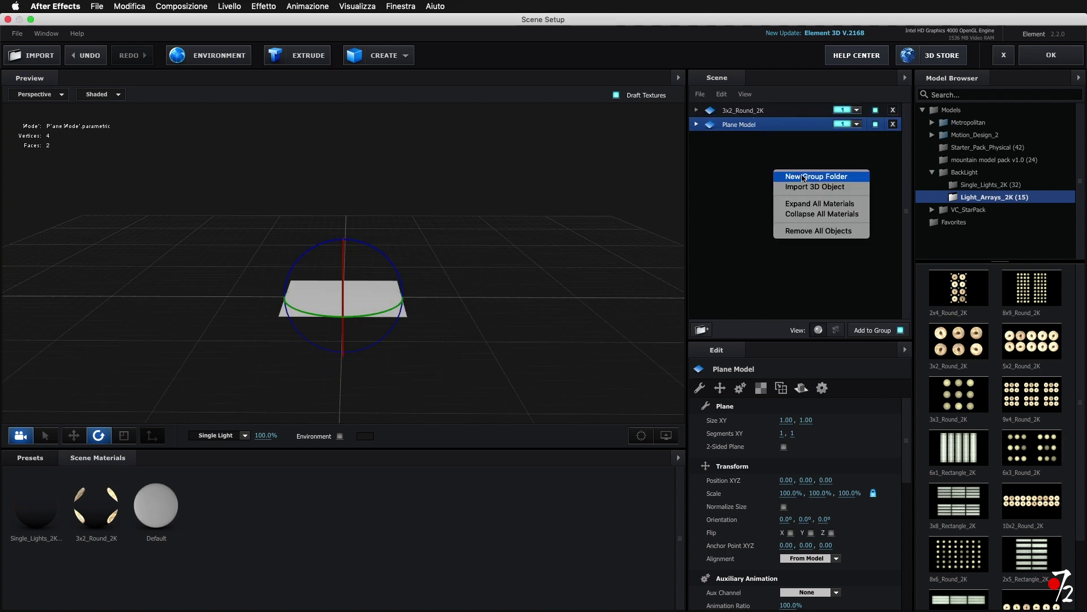
click(806, 177)
mouse_move(753, 128)
mouse_down()
mouse_move(743, 111)
mouse_move(753, 112)
mouse_up()
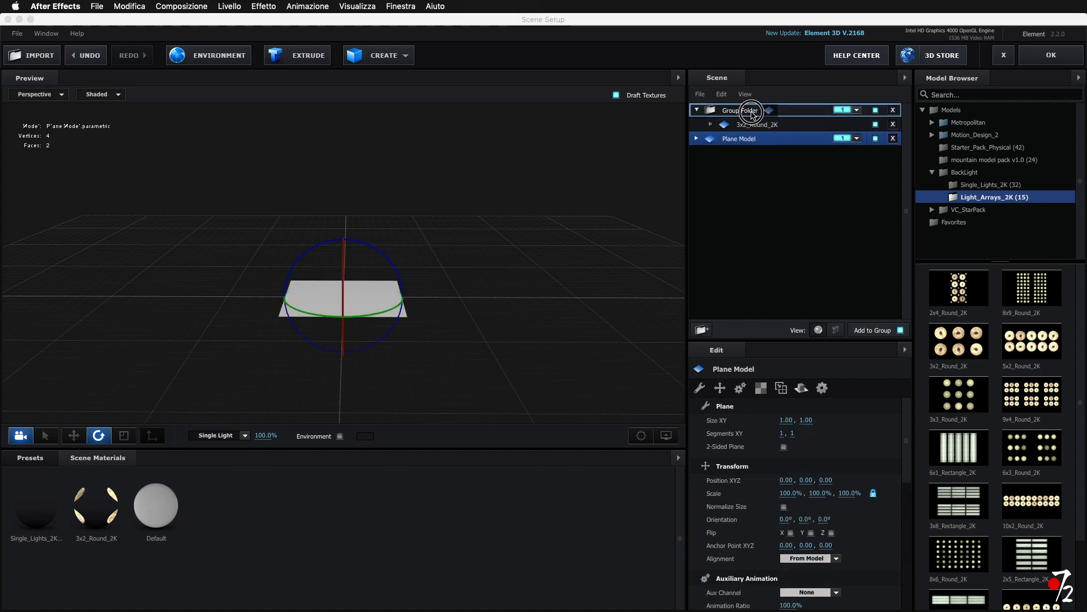
mouse_move(427, 289)
mouse_down()
mouse_move(454, 284)
mouse_move(451, 274)
mouse_up()
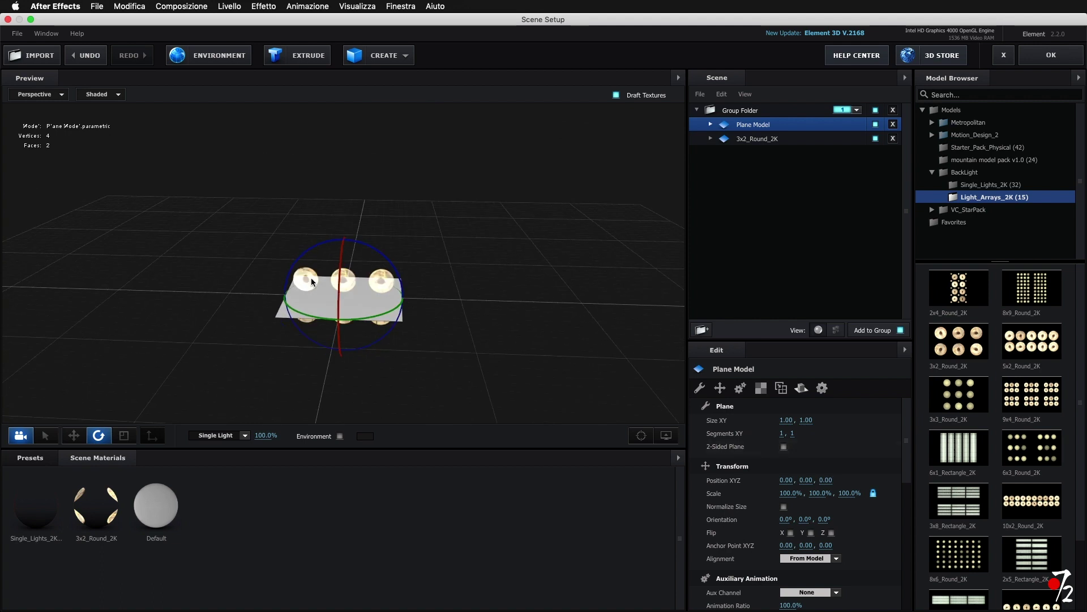
- Raise the 3x2_Round_2K light array above the plane
click(73, 435)
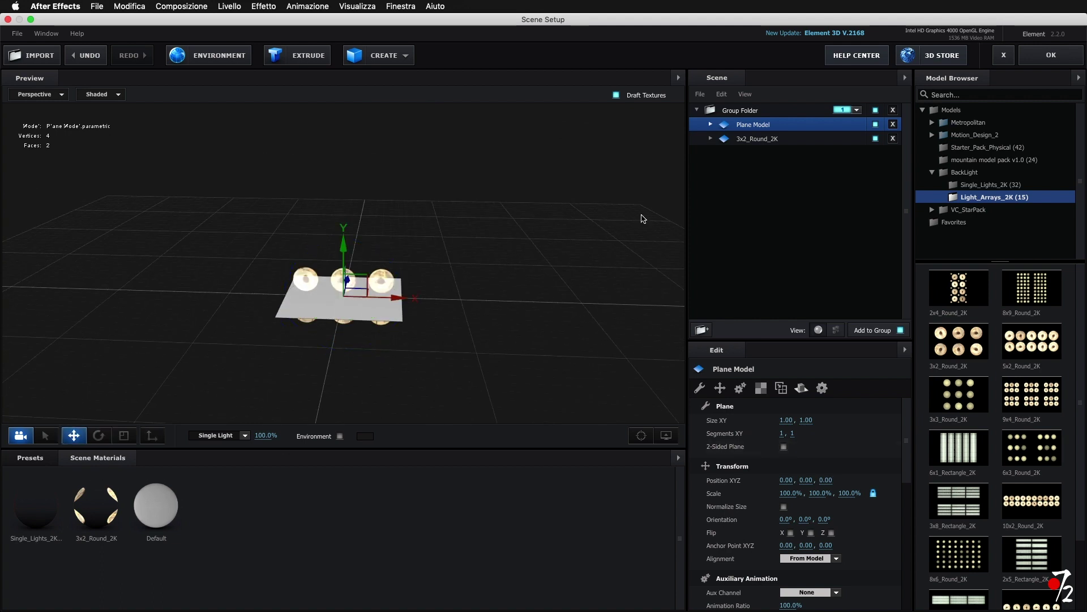
click(766, 140)
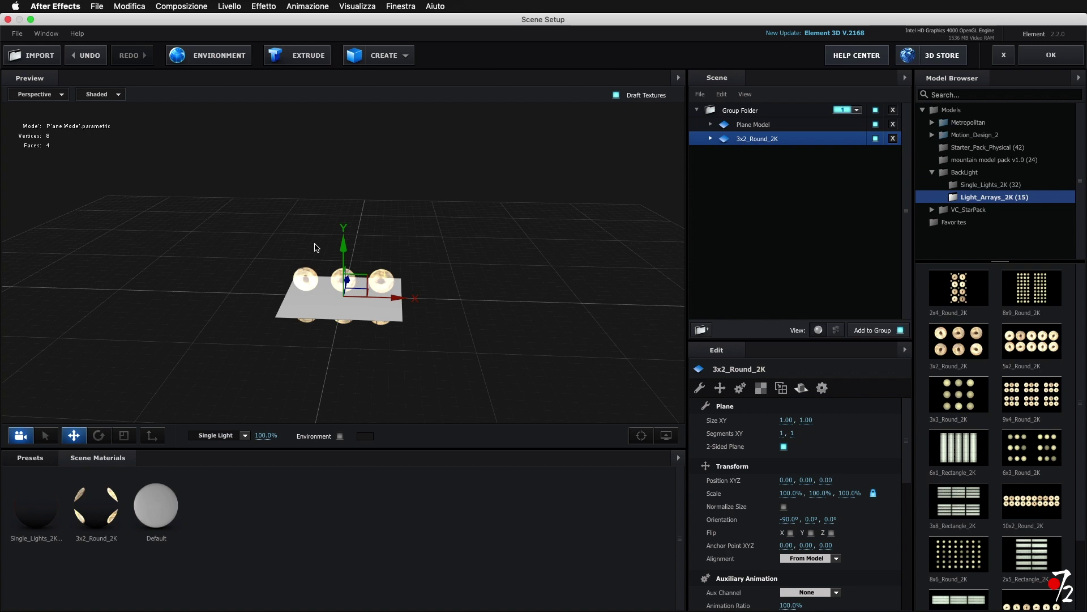
drag(345, 247, 344, 208)
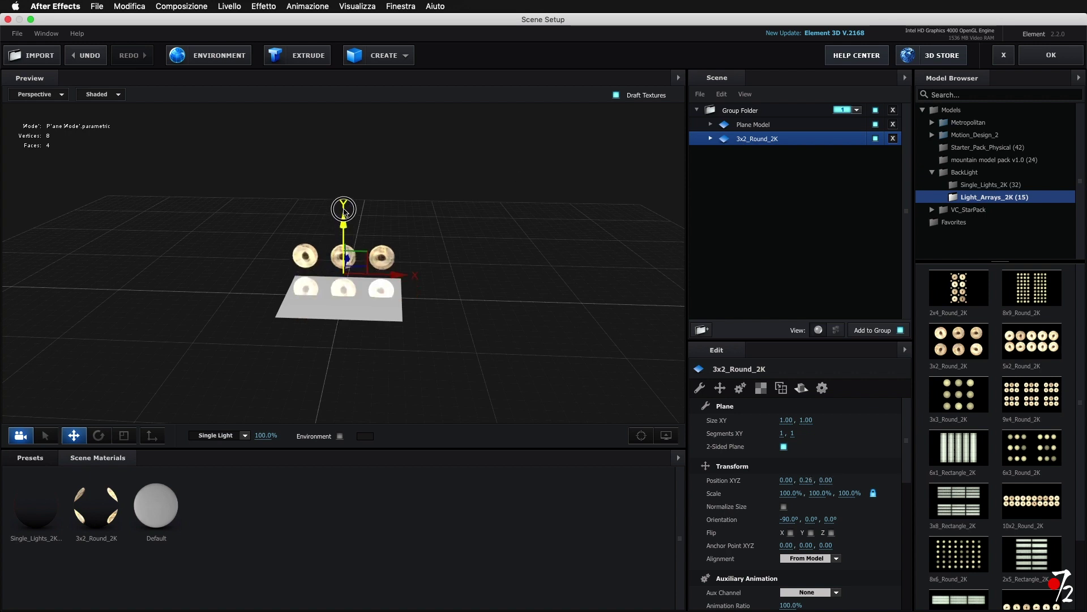
drag(471, 323, 500, 329)
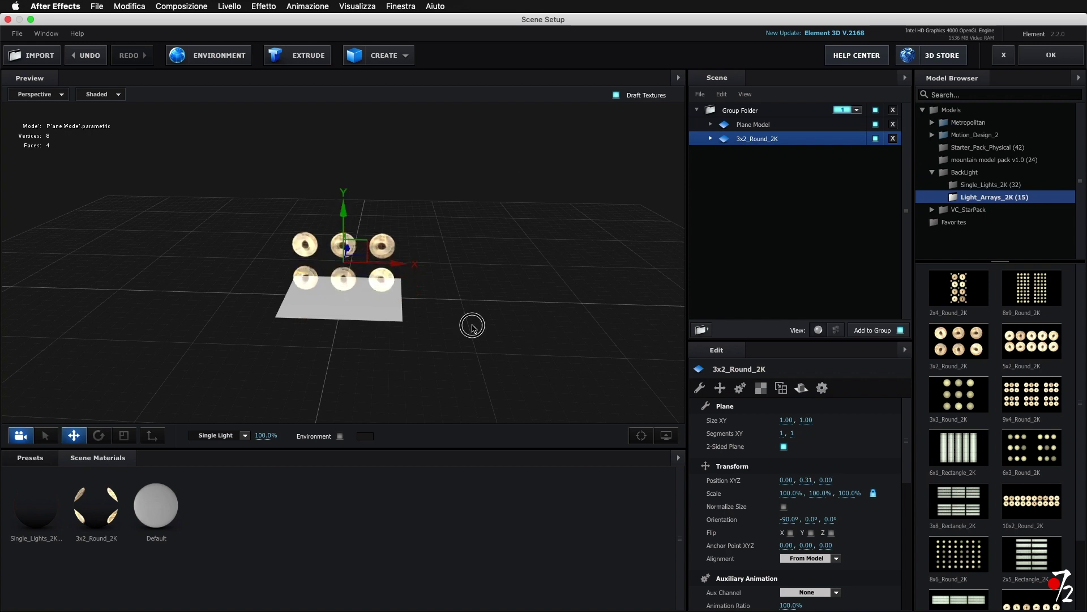
- Resize the Plane Model to 3.50 by 2.92
click(777, 126)
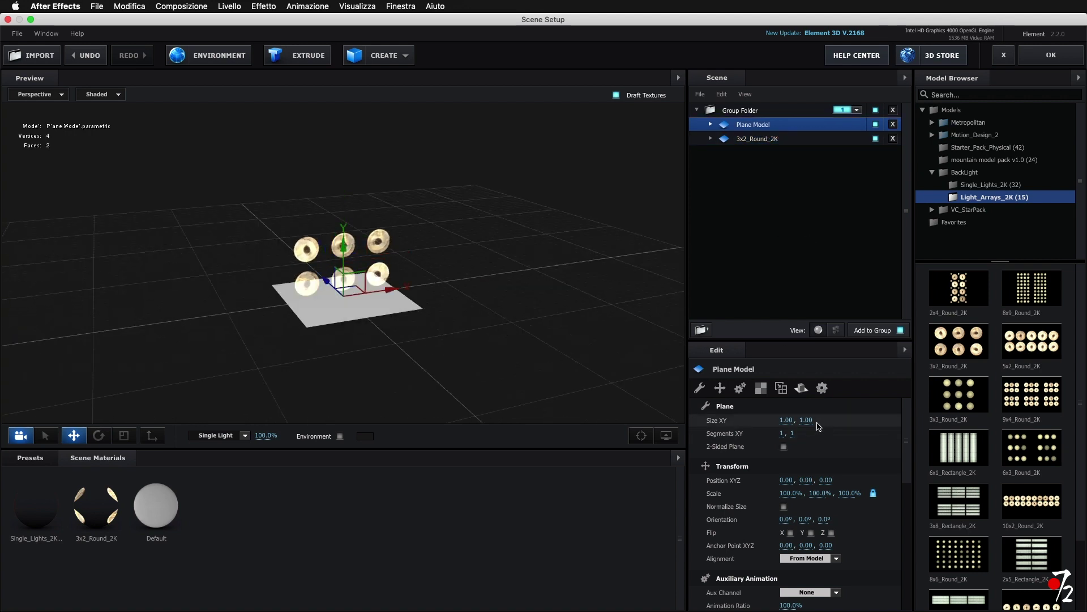
drag(808, 420, 913, 419)
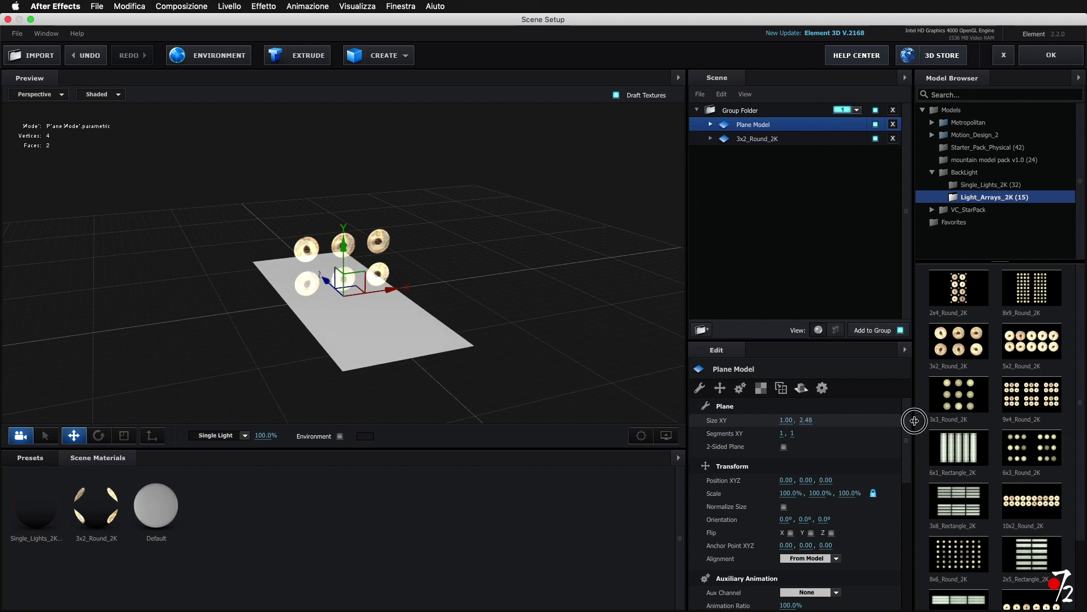
drag(782, 420, 919, 419)
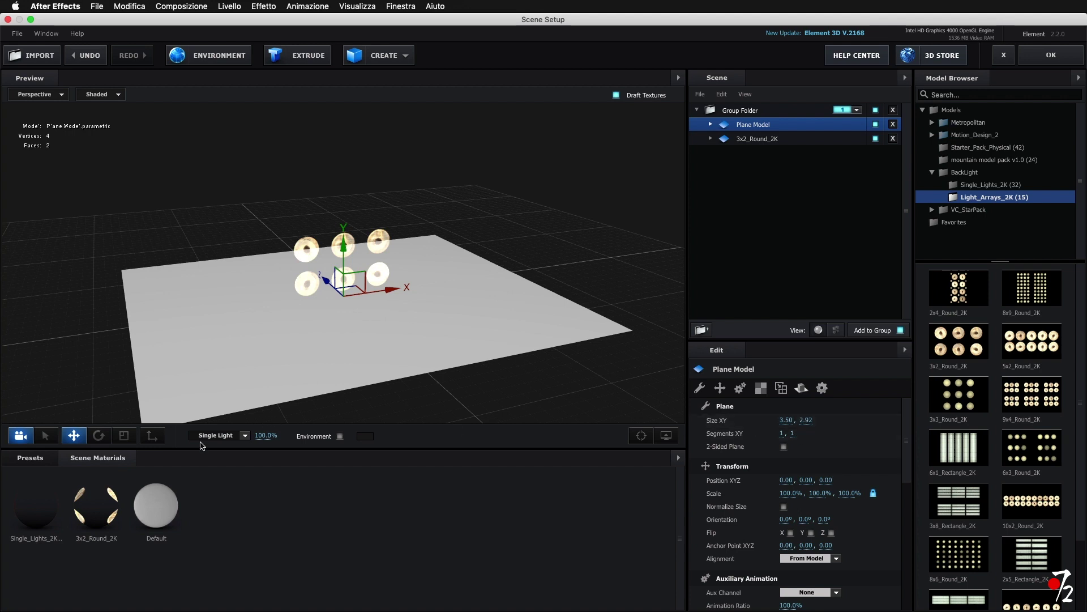
- Apply the Pro_Shaders_2 Plastic material plastic_black_clean to the floor plane
click(29, 463)
double_click(55, 513)
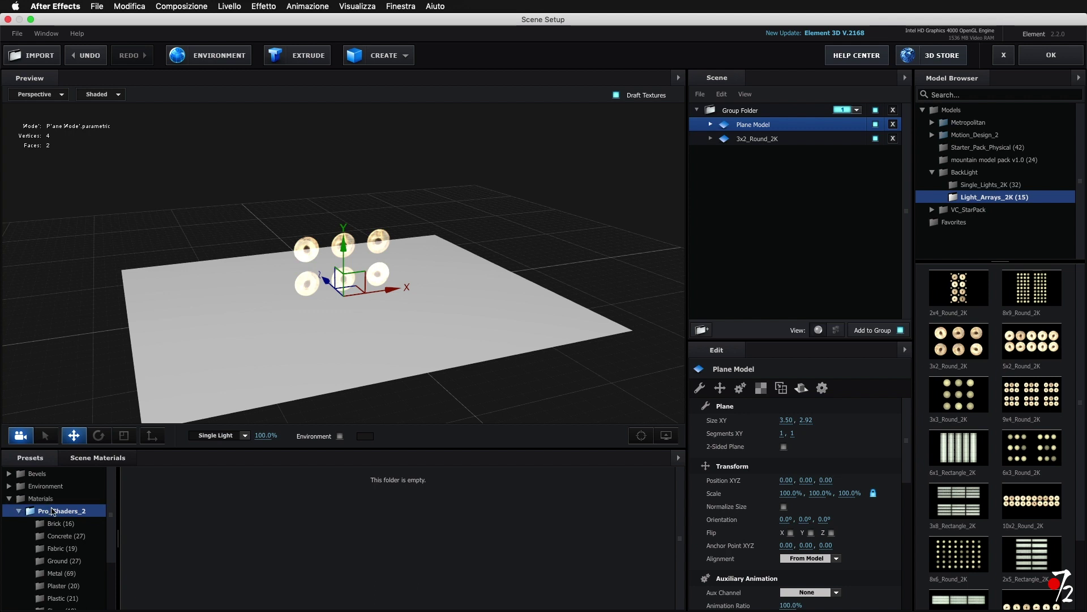
scroll(84, 523, down, 1)
scroll(83, 522, down, 3)
scroll(83, 512, down, 1)
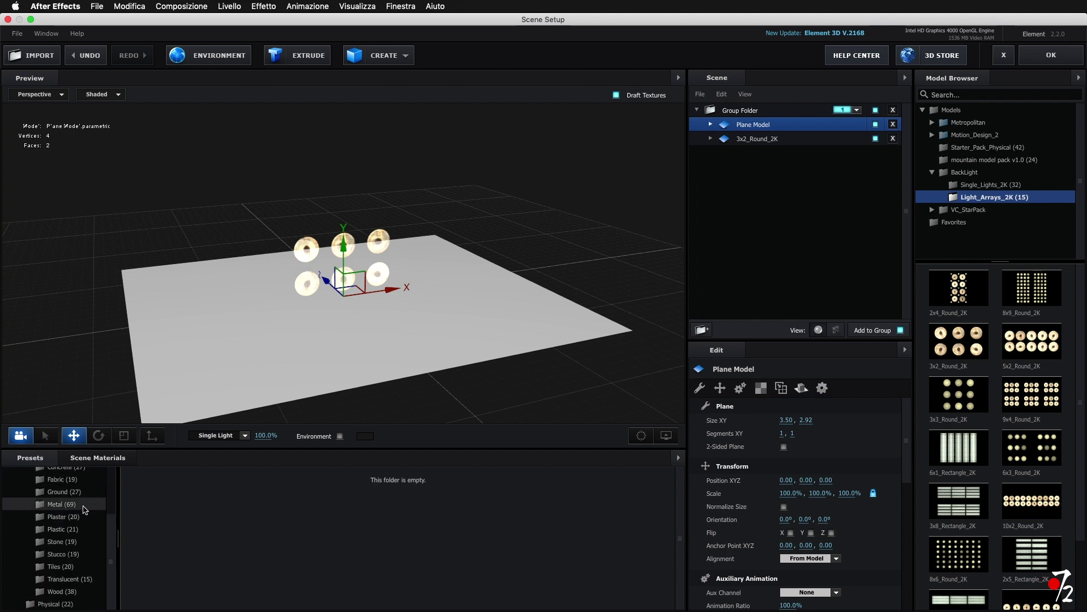
click(67, 530)
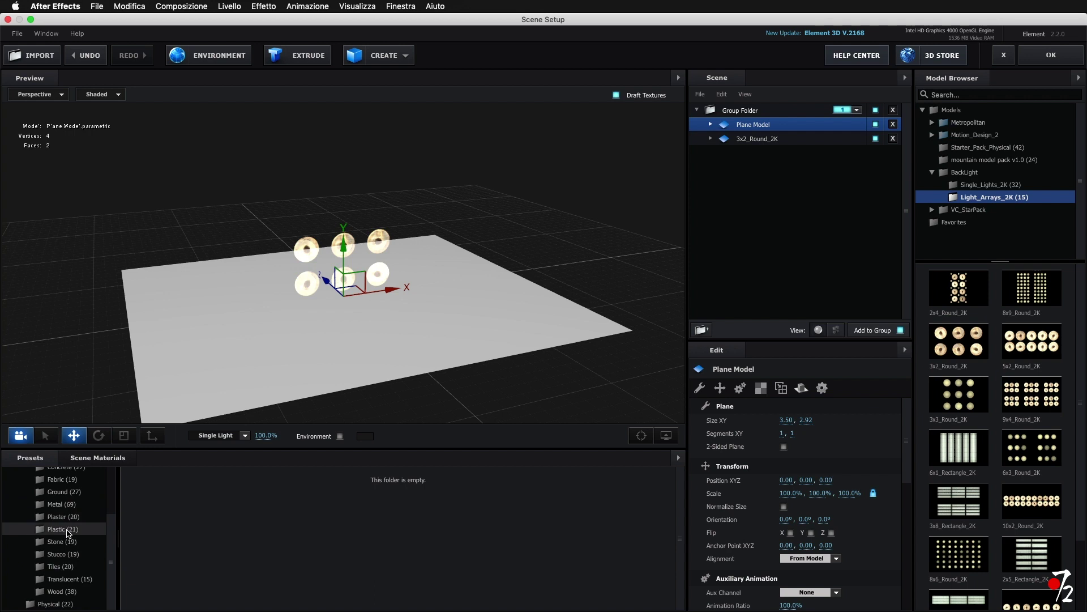
mouse_move(339, 504)
mouse_down()
mouse_move(332, 342)
mouse_move(292, 368)
mouse_up()
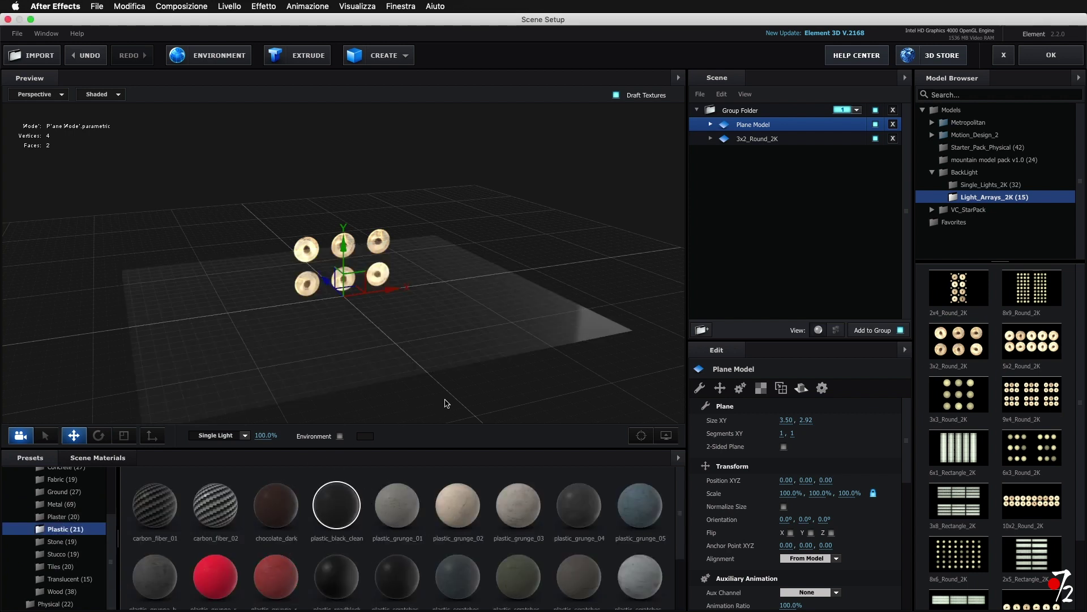
click(470, 337)
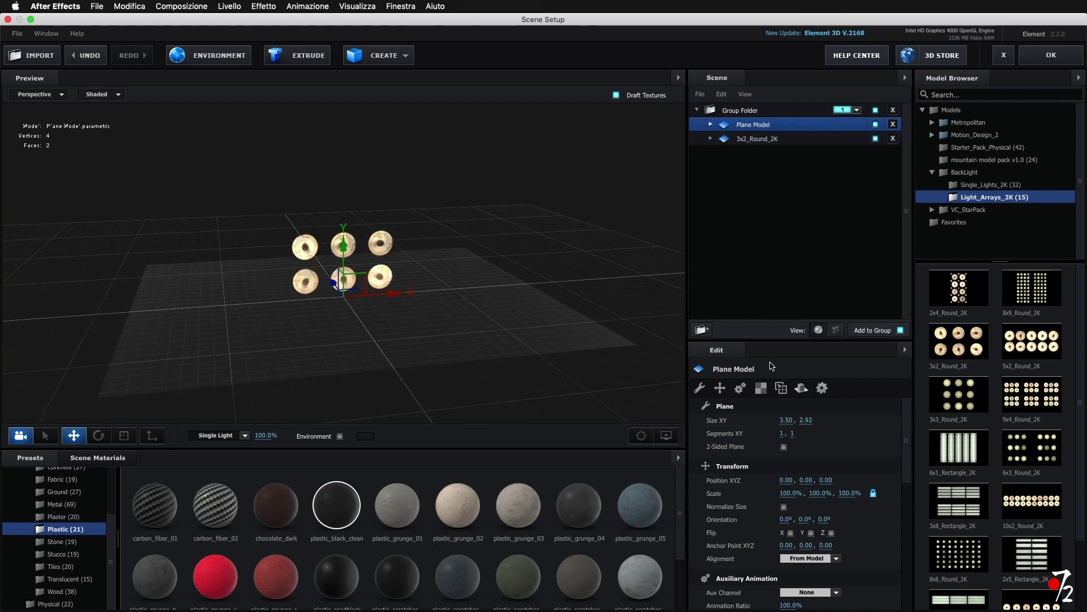
- Set the floor plane's Reflect Mode to Mirror Surface with Disable Environment checked
click(801, 390)
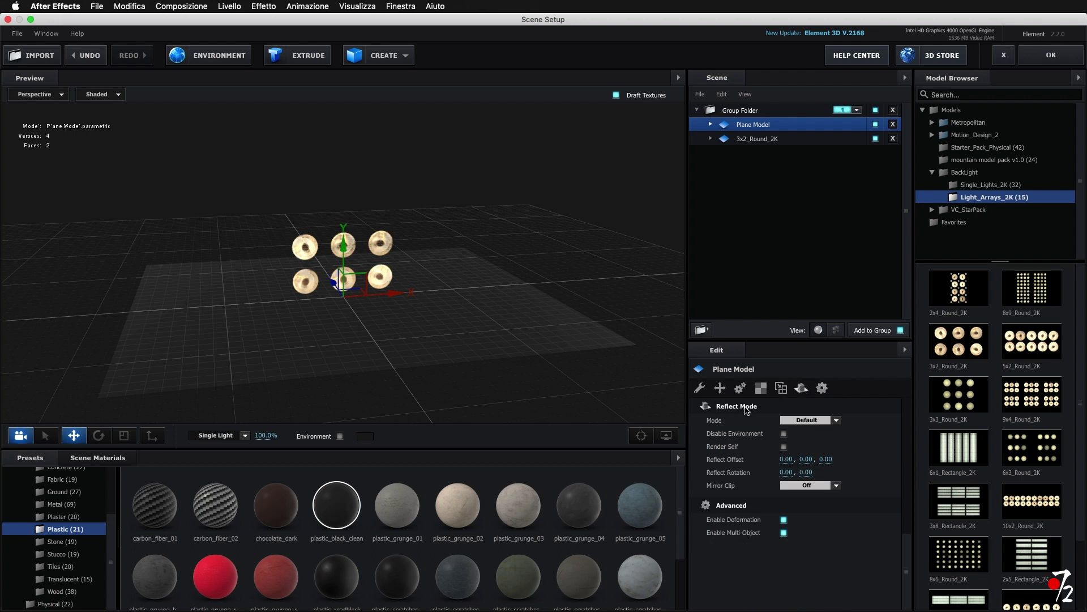
click(809, 421)
click(834, 443)
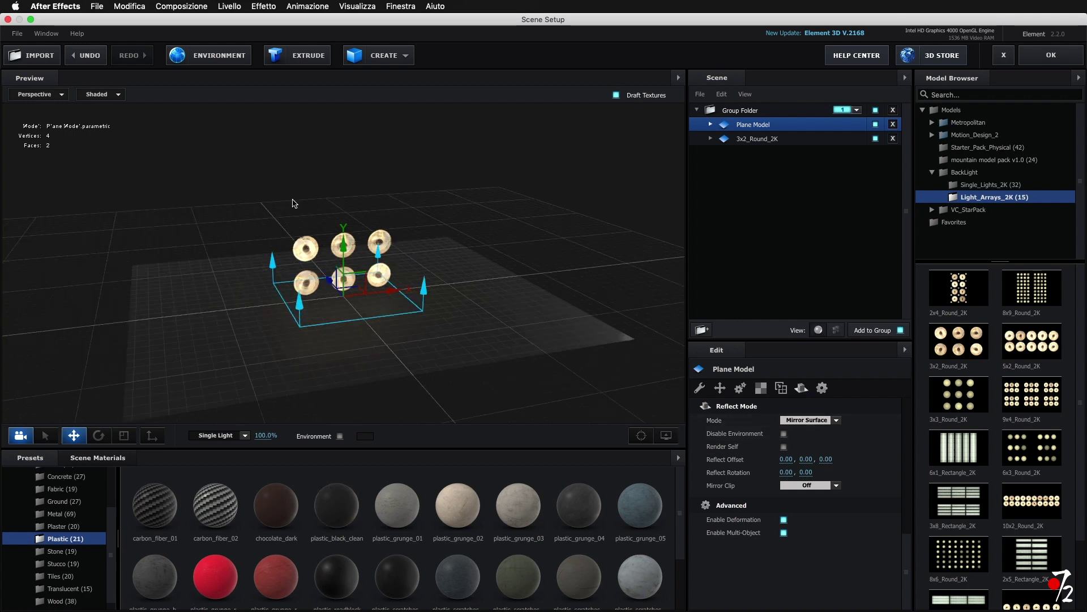
click(784, 433)
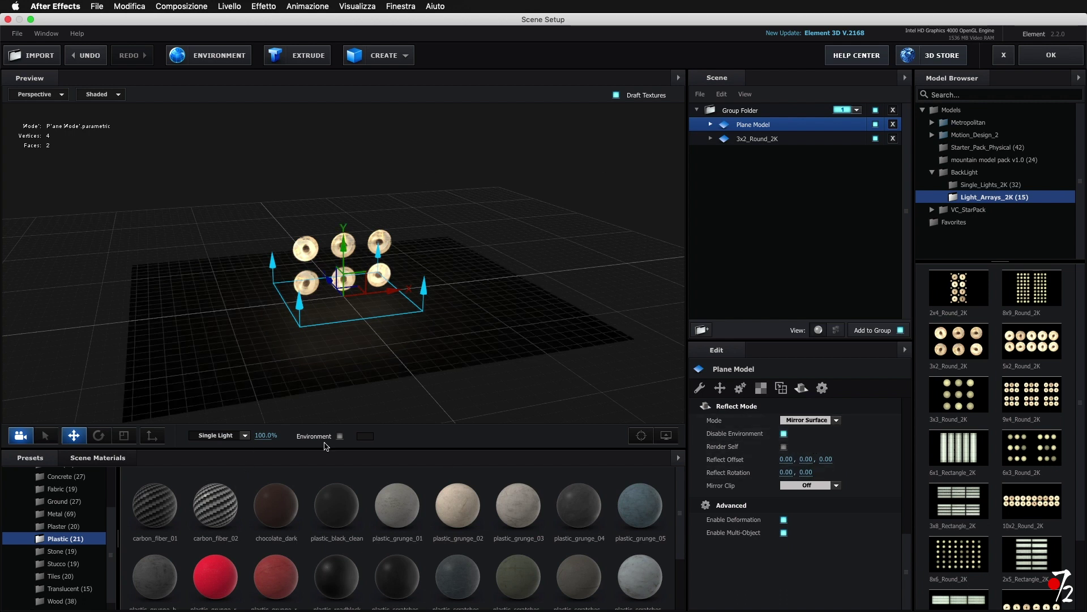
- Enable Environment in the preview and orbit to view the dark mirrored floor
click(340, 436)
mouse_move(495, 270)
mouse_down()
mouse_move(511, 211)
mouse_move(521, 213)
mouse_up()
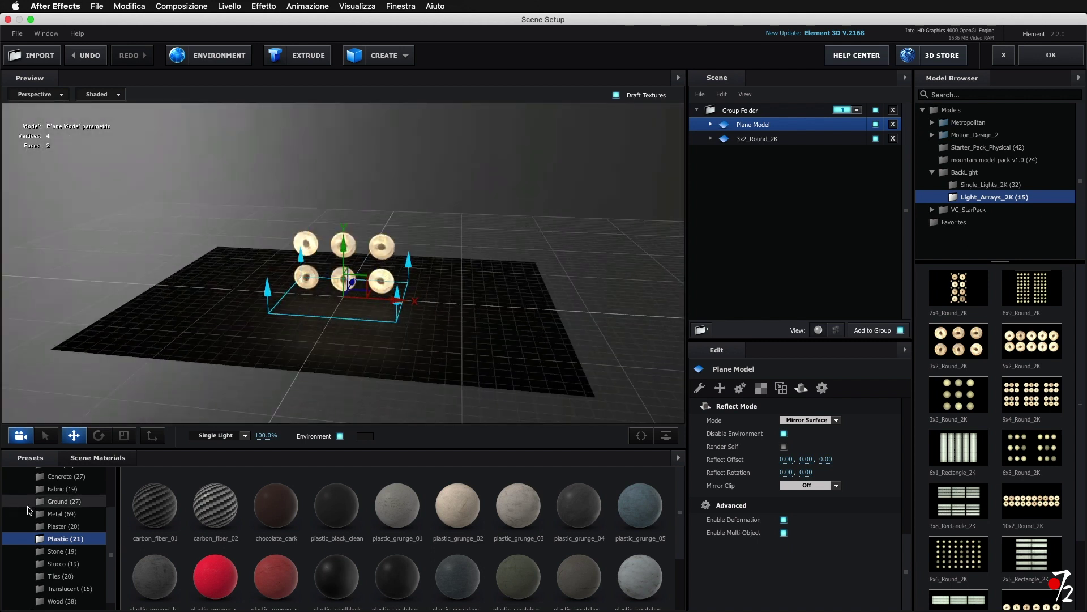
scroll(98, 515, up, 5)
- Apply the BackLight_4K_38 environment from the BackLight_Environments > BackLight_4K presets
click(48, 485)
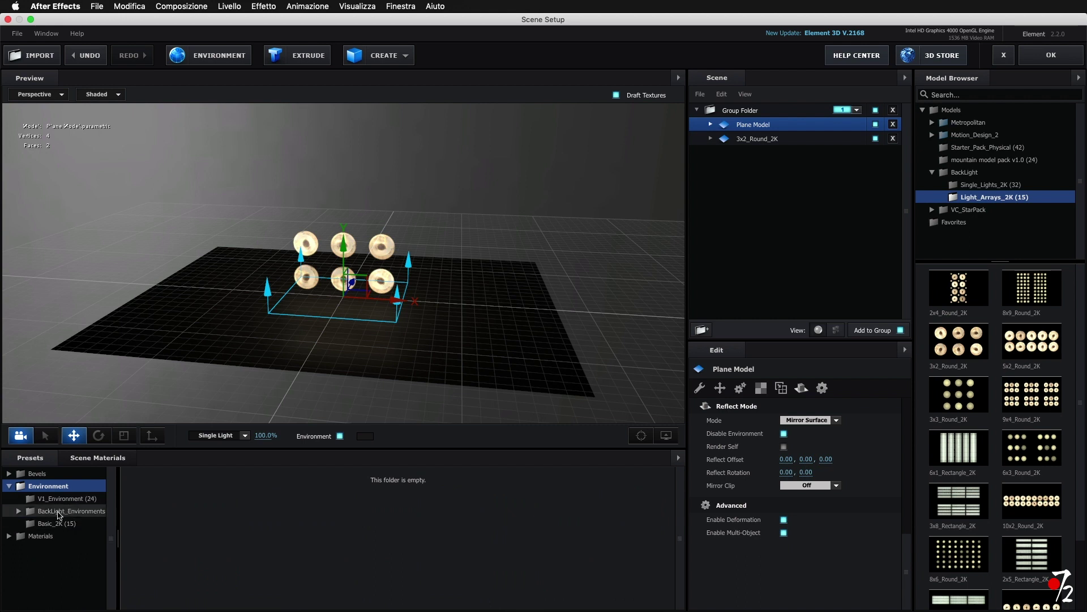
click(55, 513)
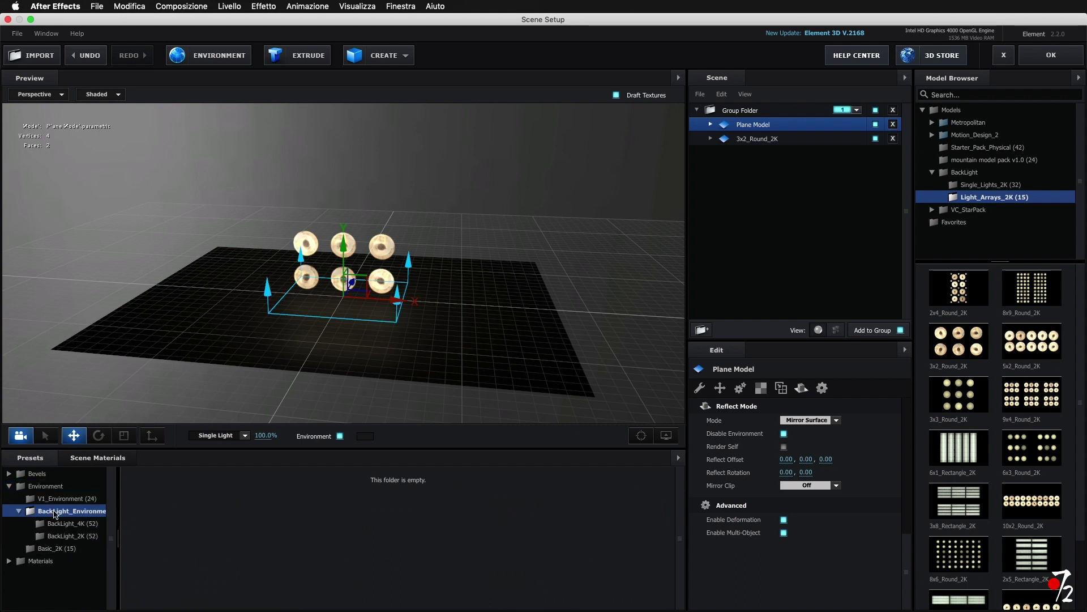
click(62, 522)
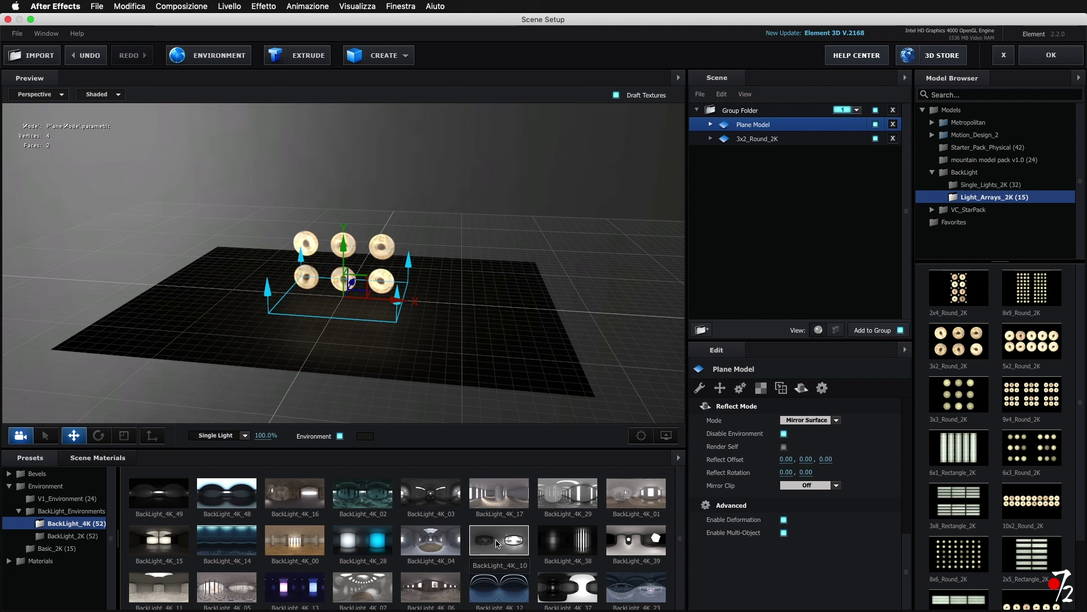
click(487, 561)
click(571, 549)
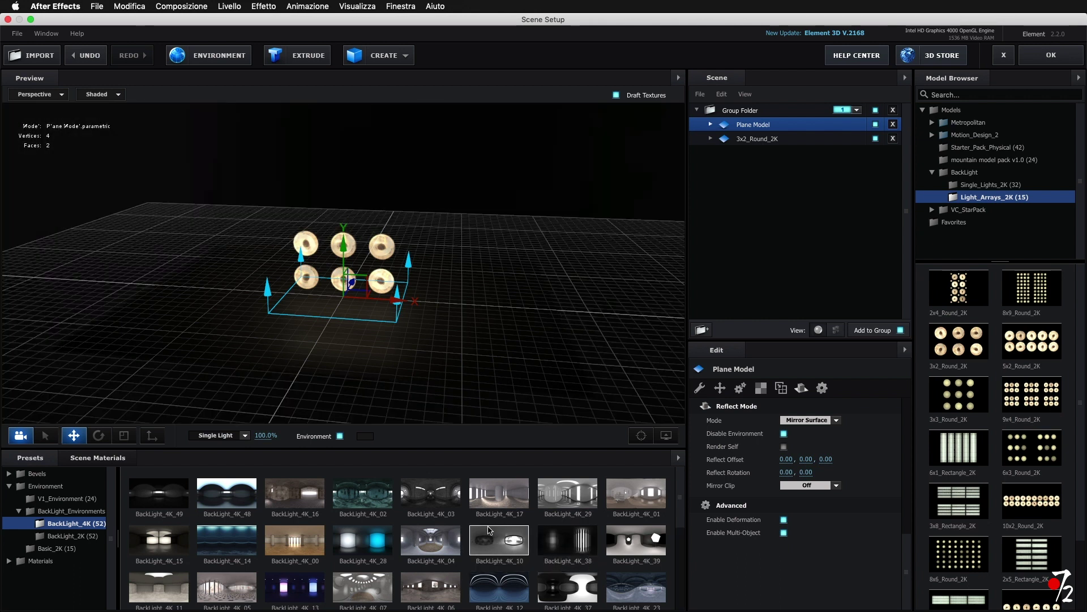
- Compare BackLight_4K_10 and BackLight_4K_39, then settle back on BackLight_4K_38
scroll(572, 544, down, 1)
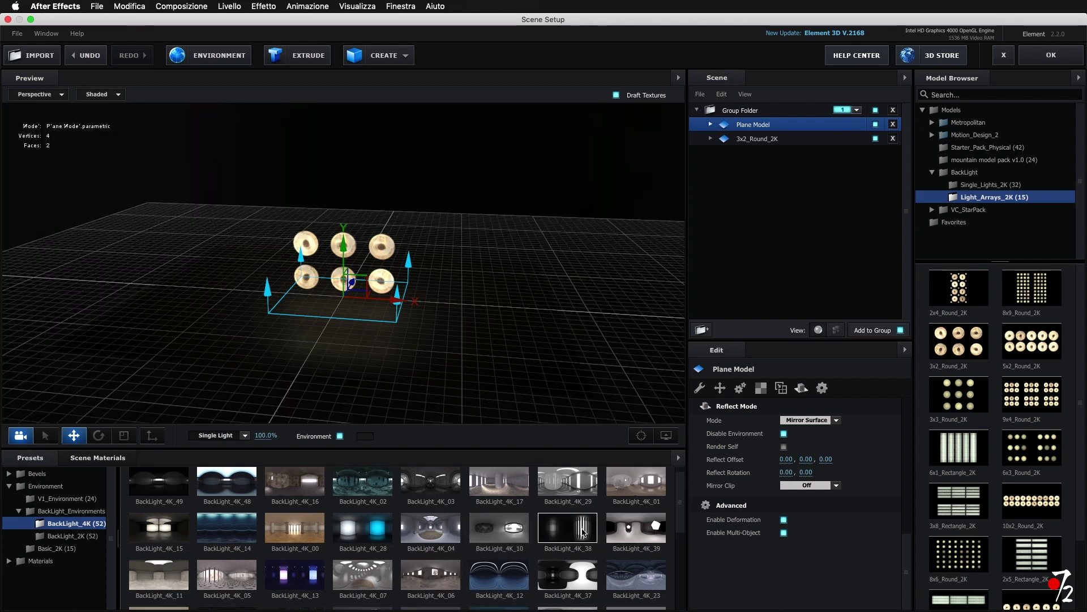
click(504, 526)
click(548, 528)
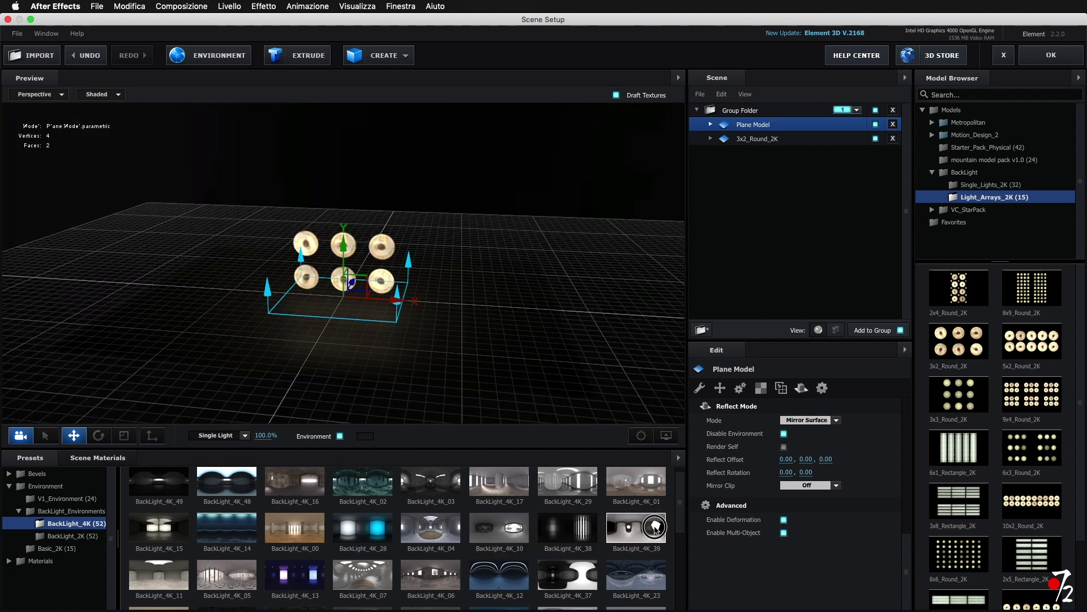
click(651, 526)
click(549, 529)
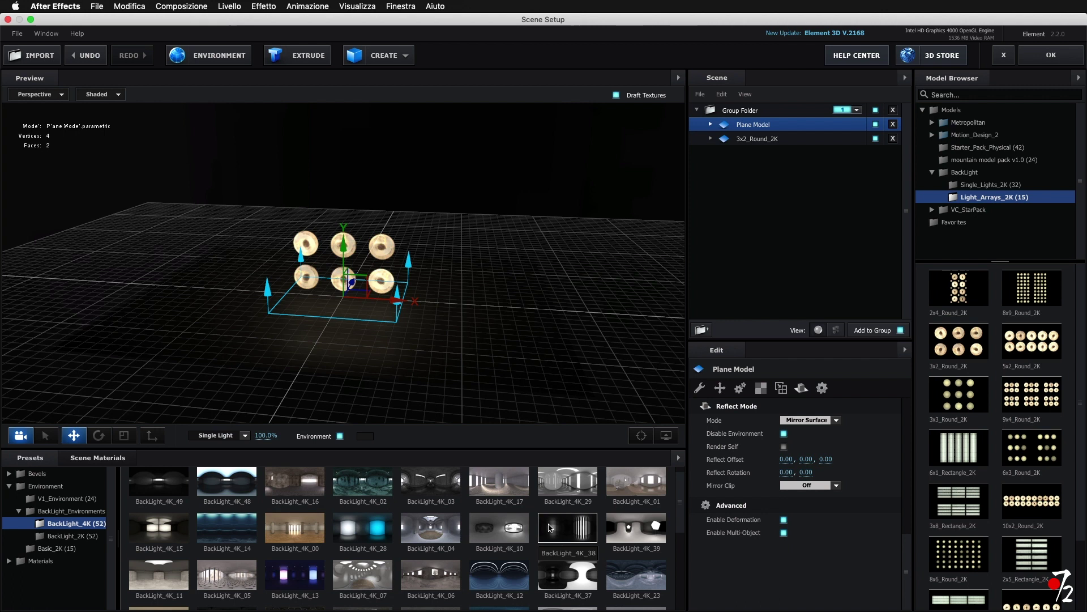
- Toggle the plane's Disable Environment option to compare, then confirm Scene Setup with OK
click(784, 434)
click(784, 434)
click(783, 434)
click(784, 434)
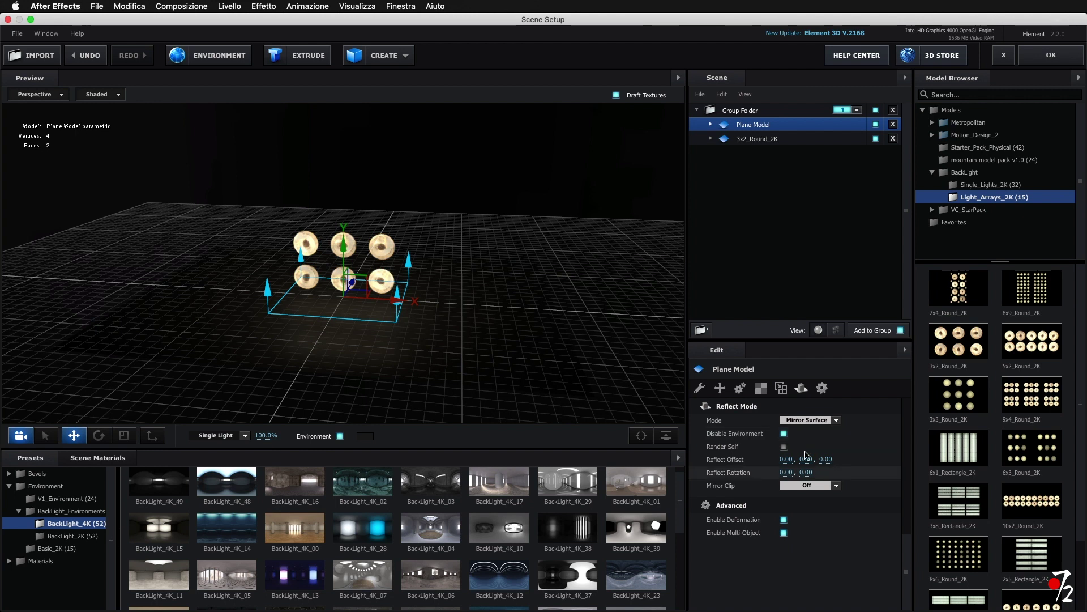
click(1041, 58)
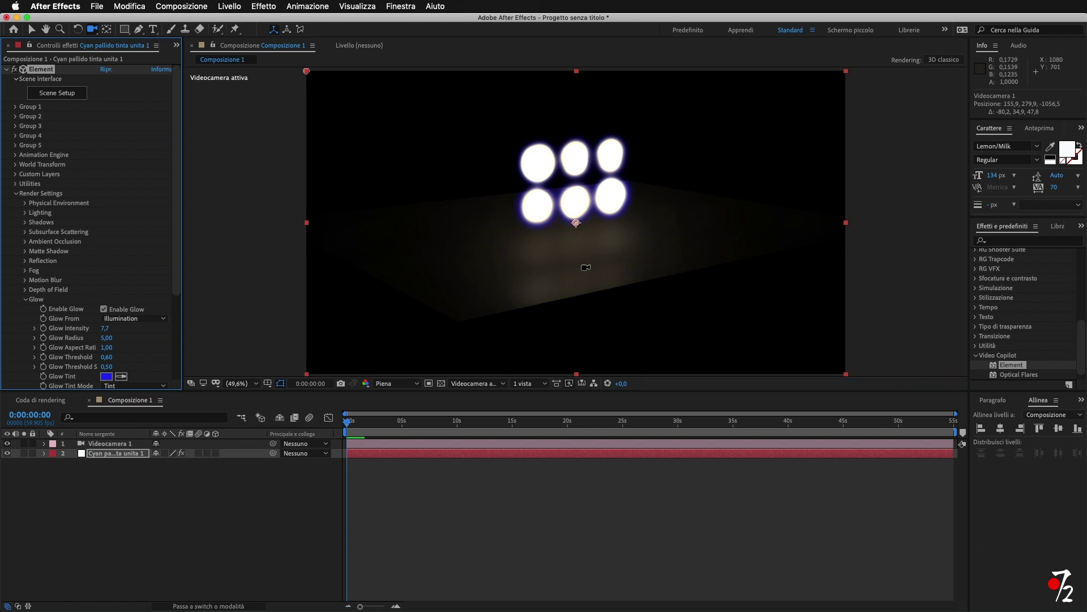
- Orbit Videocamera 1 to frame the six glowing lights more head-on
mouse_move(560, 258)
mouse_down()
mouse_move(563, 276)
mouse_move(545, 257)
mouse_up()
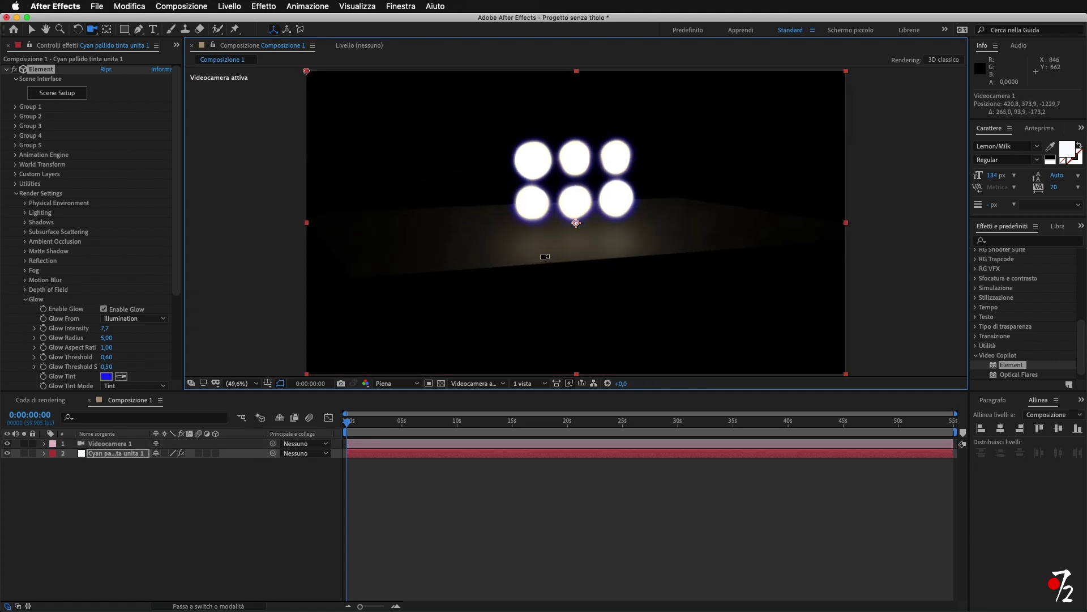